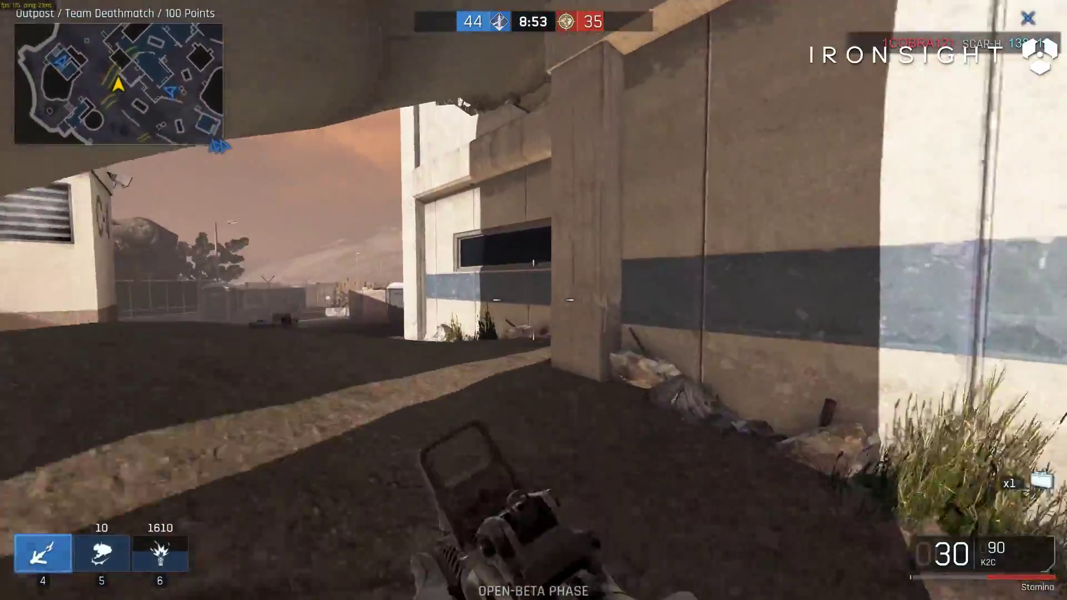
- Climb the container ladder and advance through the warehouse toward the doorway
{"action": "key", "text": "w"}
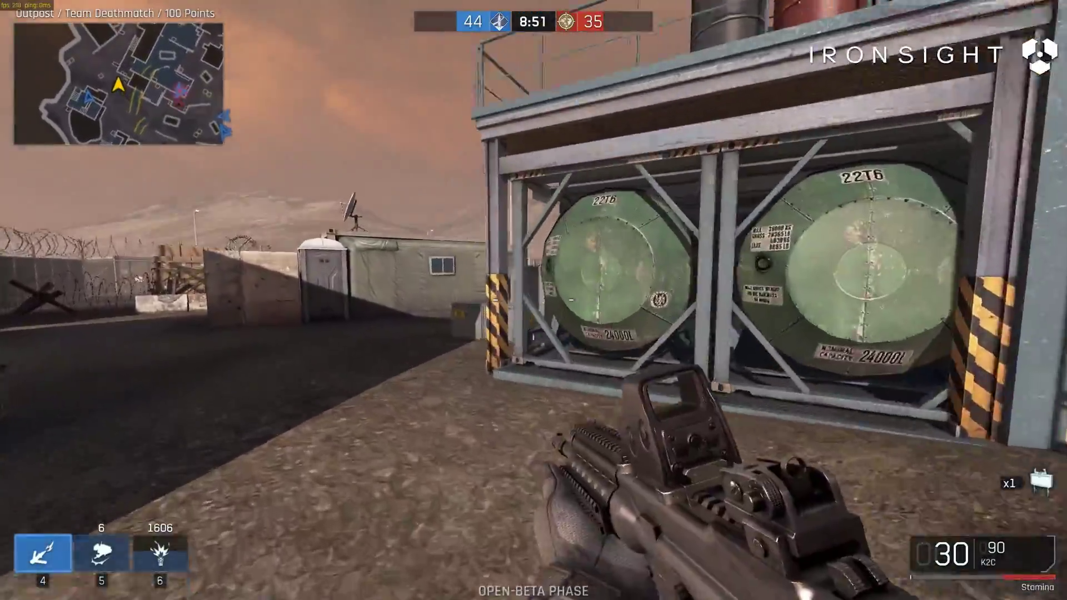
{"action": "key", "text": "w"}
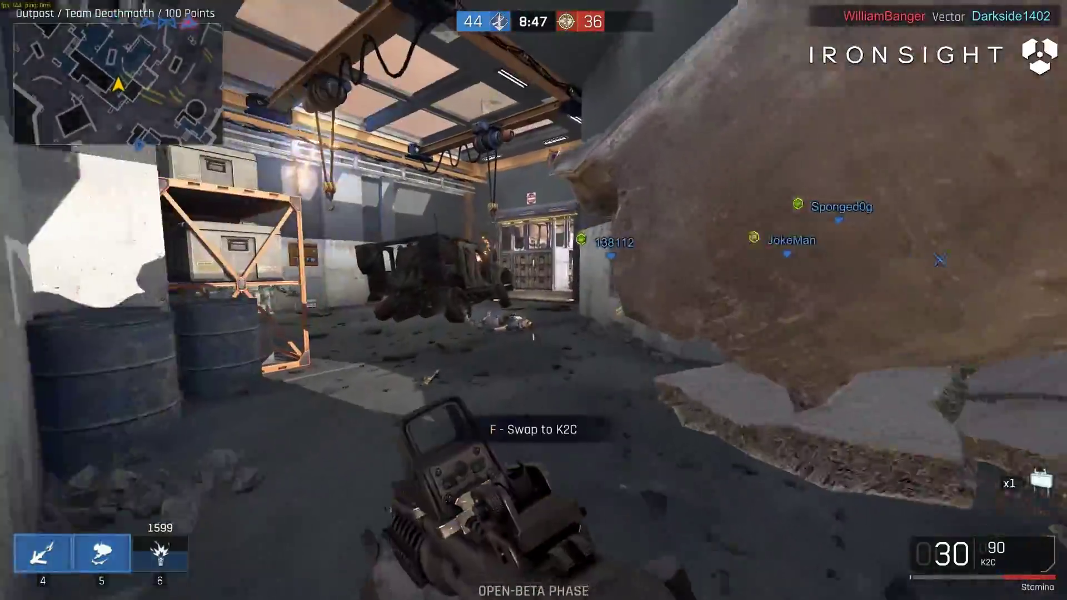
{"action": "key", "text": "w"}
- Shoot the two enemies beyond the doorway for a double kill
{"action": "left_click", "coordinate": [533, 300]}
{"action": "left_click", "coordinate": [534, 301]}
{"action": "left_click", "coordinate": [534, 300]}
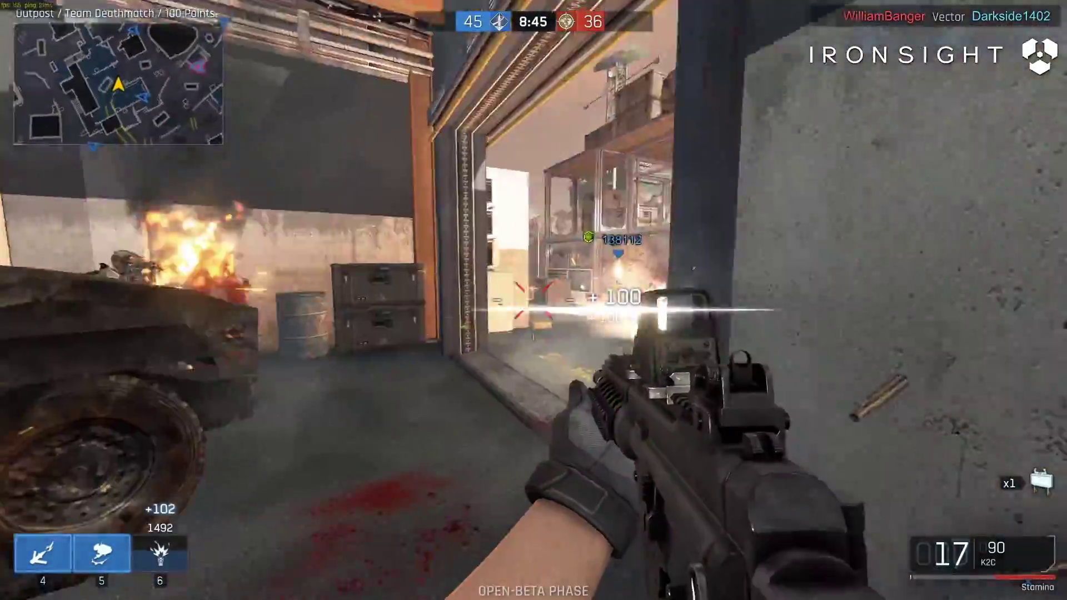
{"action": "left_click", "coordinate": [533, 300]}
{"action": "left_click", "coordinate": [534, 300]}
- Push through the doorway, shoot the nearby enemy and finish with a knife kill
{"action": "key", "text": "w"}
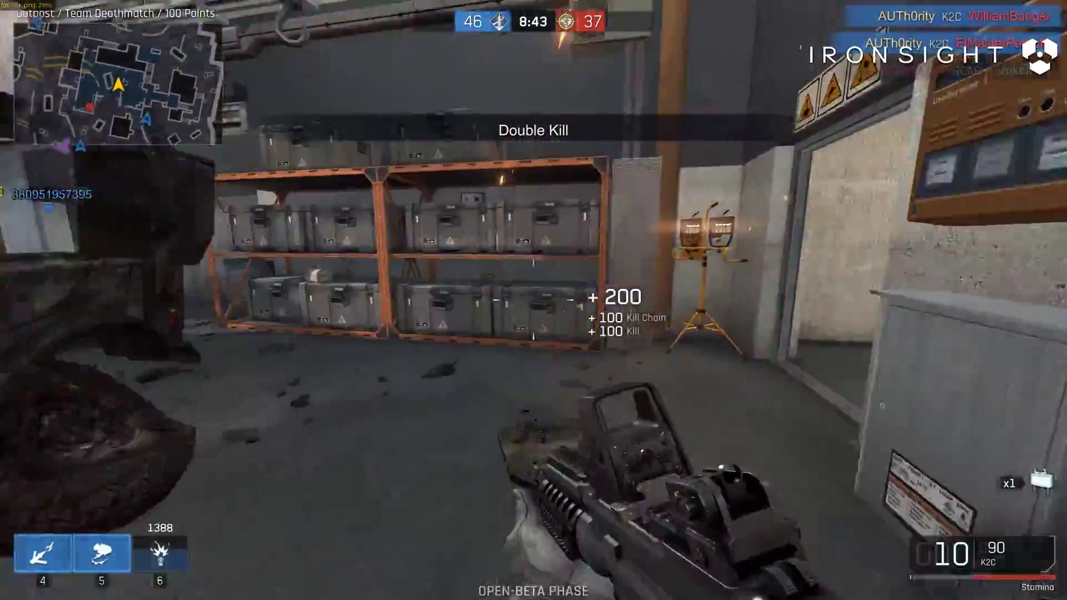
{"action": "left_click", "coordinate": [534, 300]}
{"action": "left_click", "coordinate": [534, 300]}
{"action": "left_click", "coordinate": [533, 300]}
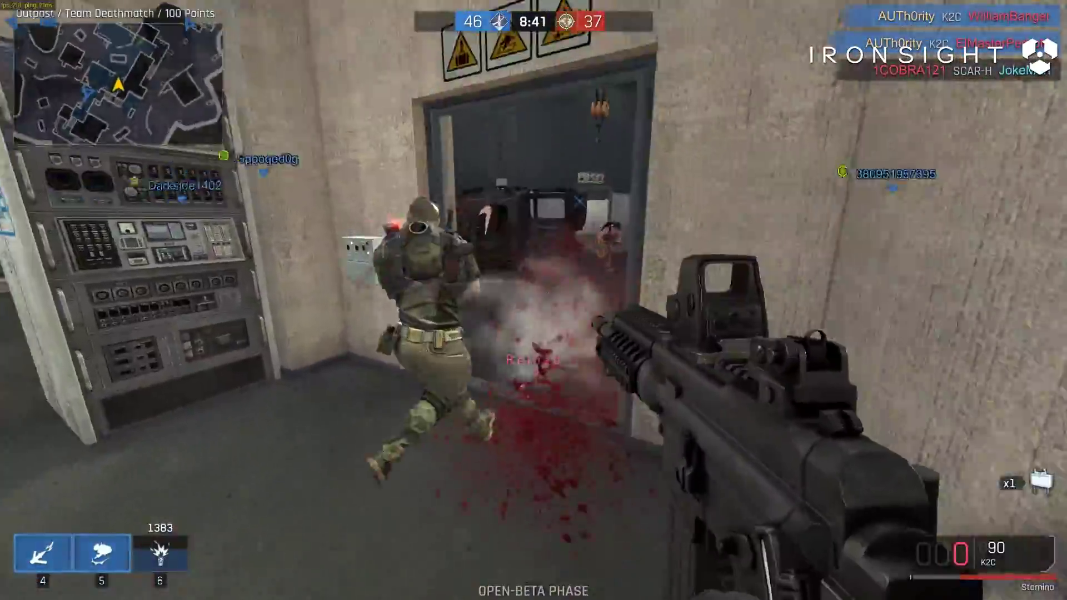
{"action": "key", "text": "v"}
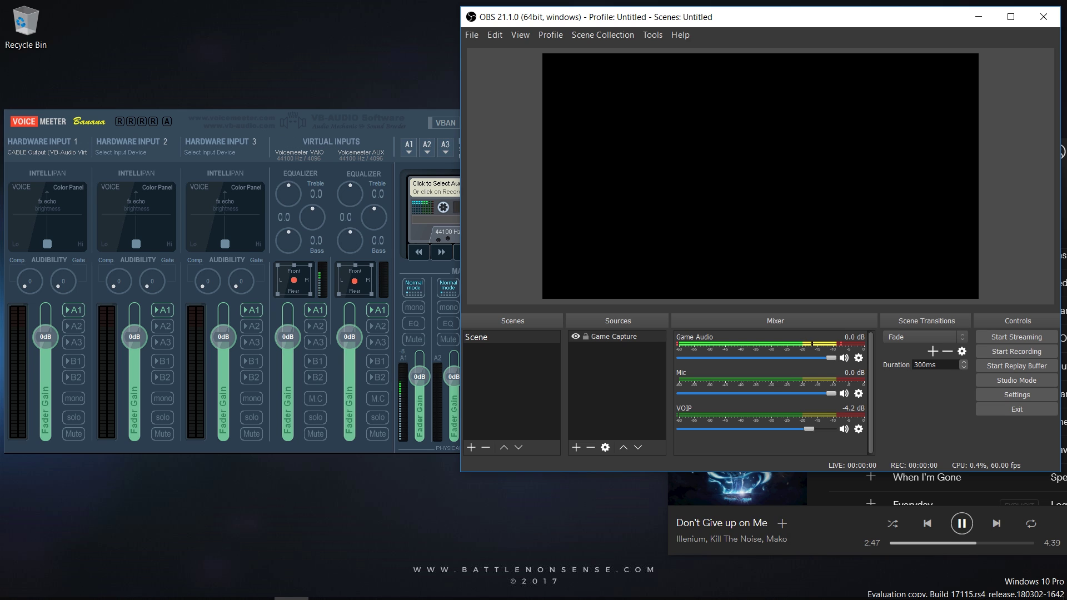
- Right-click the speaker tray icon to bring up the system sound options
{"action": "right_click", "coordinate": [945, 585]}
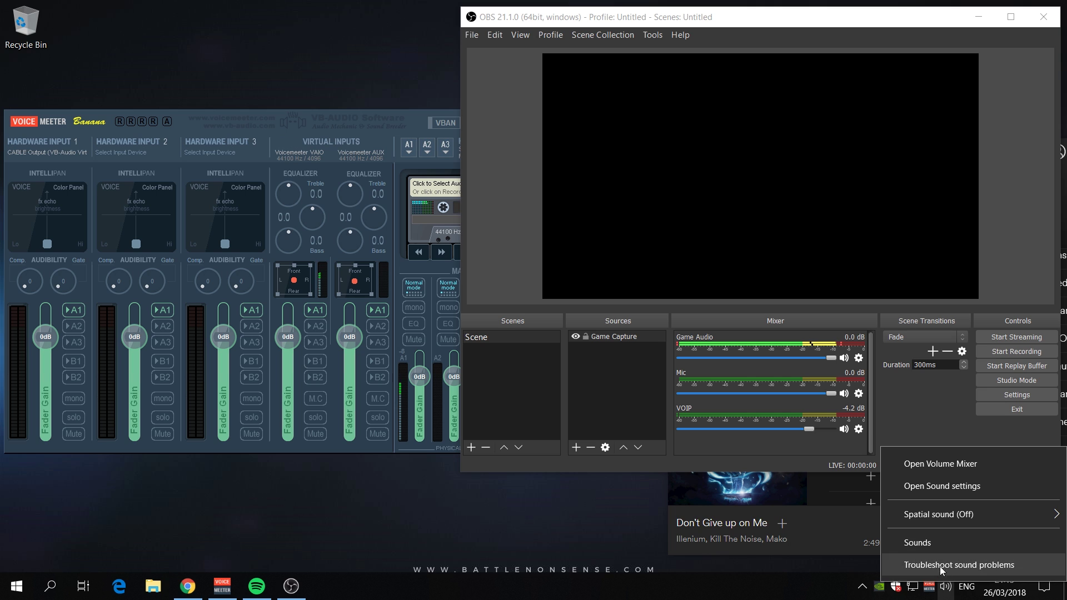
- In Sound settings, keep Speakers (VB-Audio VoiceMeeter VAIO) as the output device
{"action": "left_click", "coordinate": [938, 490]}
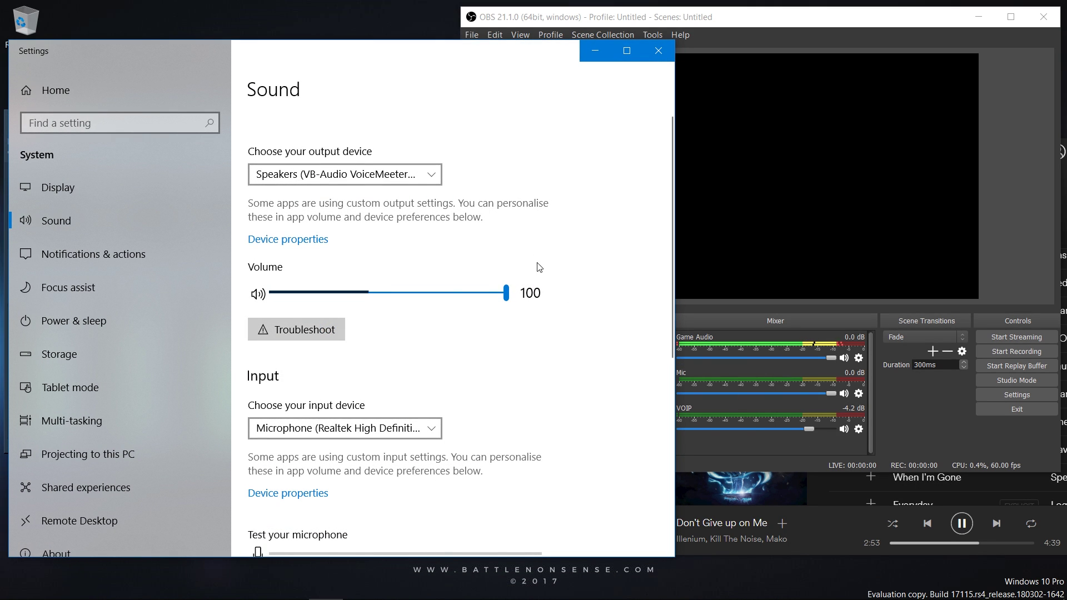
{"action": "left_click", "coordinate": [436, 174]}
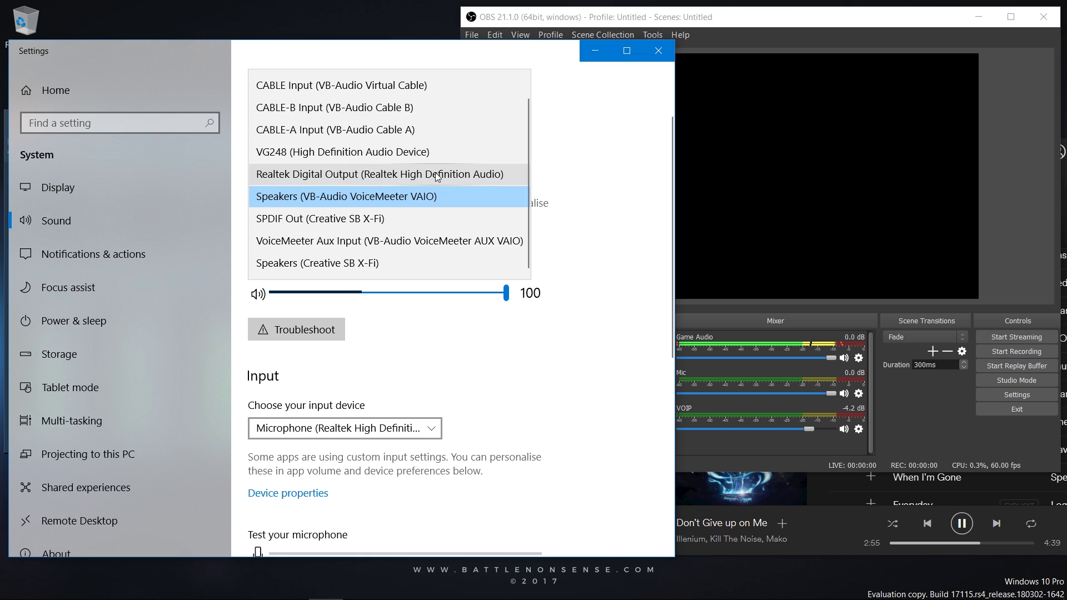
{"action": "left_click", "coordinate": [349, 197]}
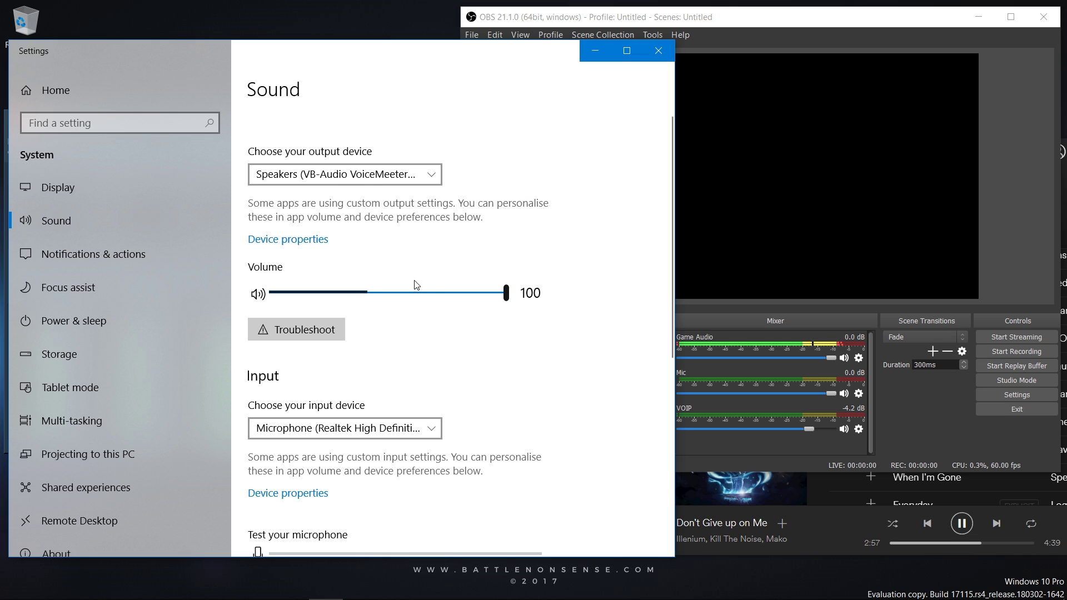
- Keep the Realtek microphone as input and open App volume and device preferences
{"action": "scroll", "coordinate": [417, 281], "scroll_direction": "down", "scroll_amount": 3}
{"action": "left_click", "coordinate": [430, 274]}
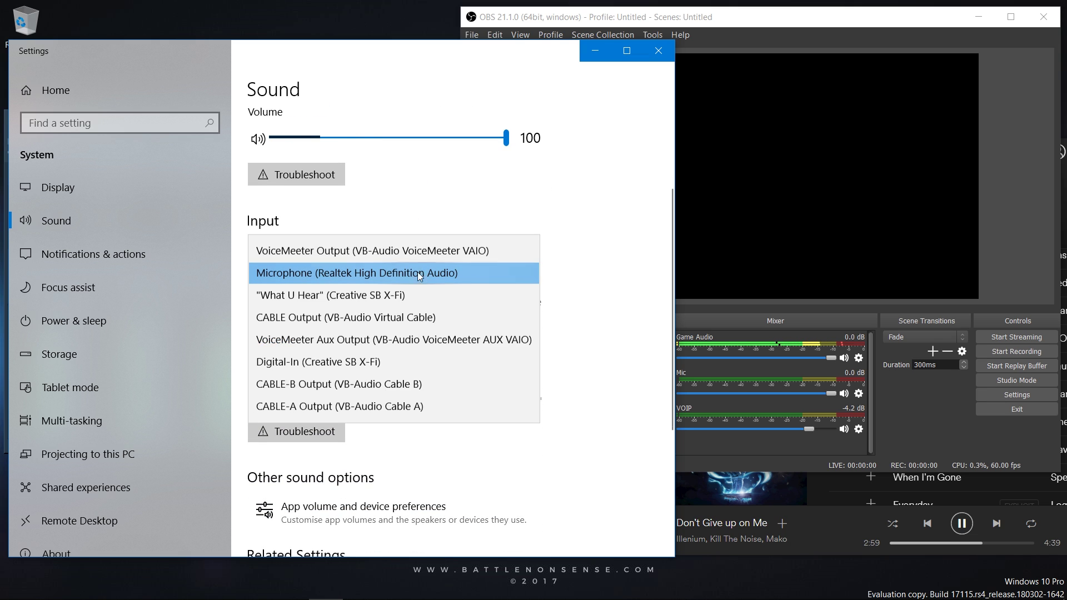
{"action": "left_click", "coordinate": [580, 271]}
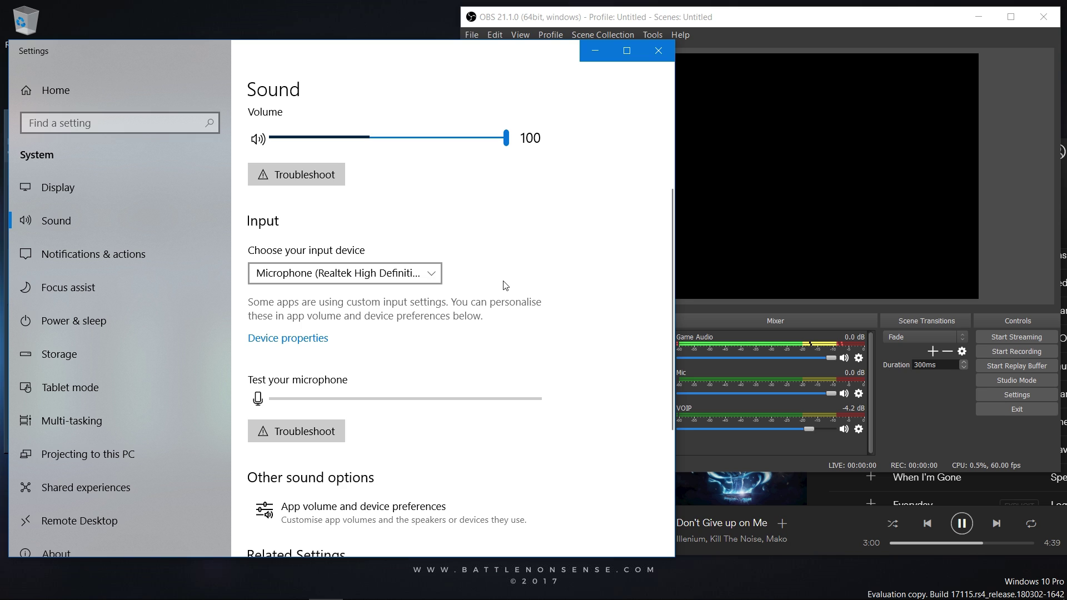
{"action": "scroll", "coordinate": [484, 289], "scroll_direction": "down", "scroll_amount": 4}
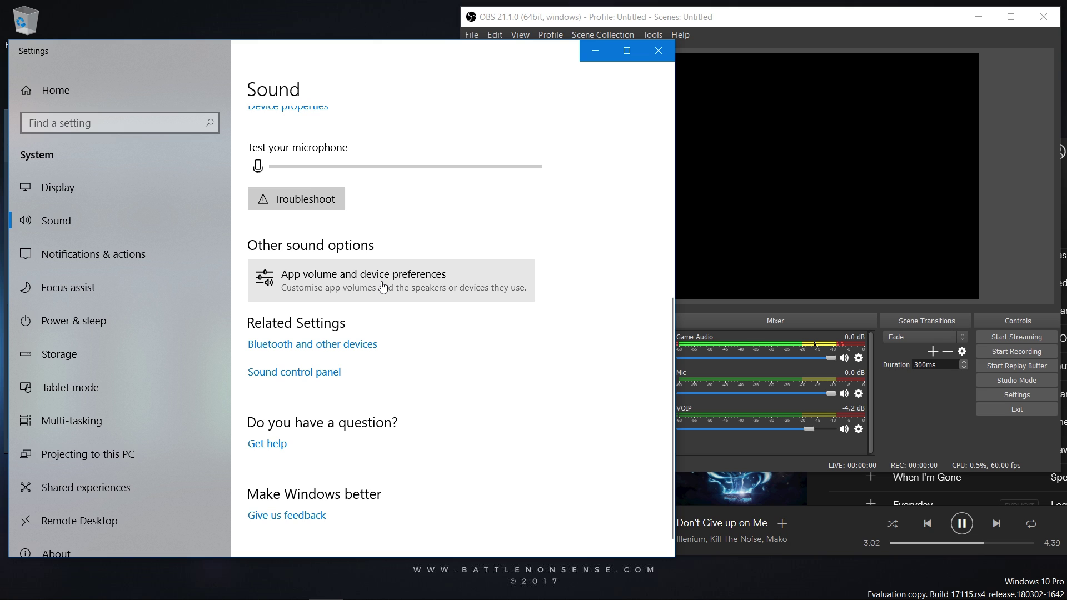
{"action": "left_click", "coordinate": [382, 286]}
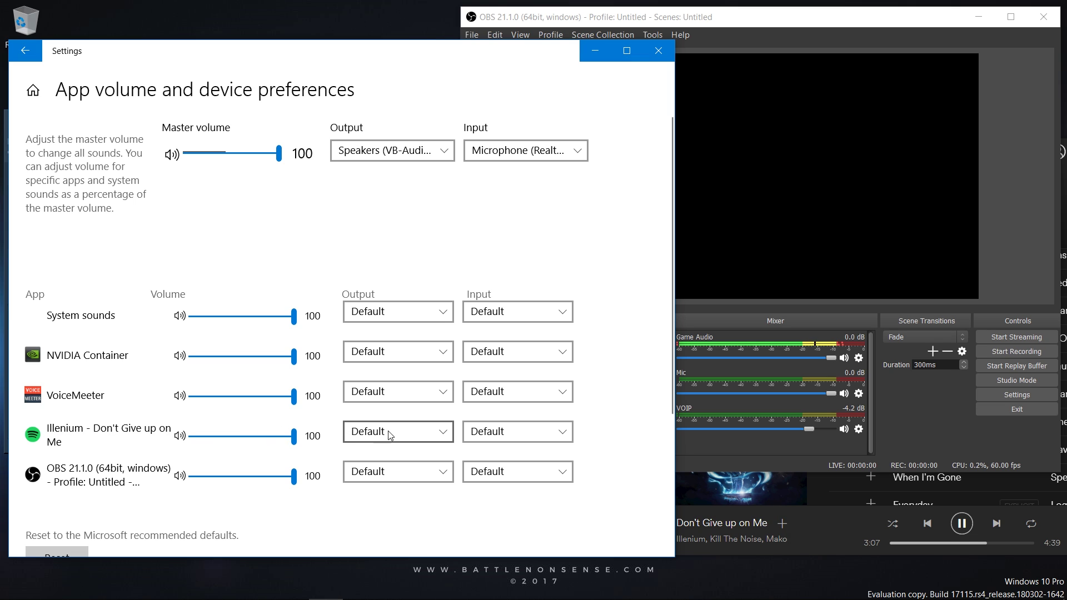
- Route the Spotify/Illenium music player's output to VoiceMeeter Aux Input and minimize Settings
{"action": "left_click", "coordinate": [401, 436]}
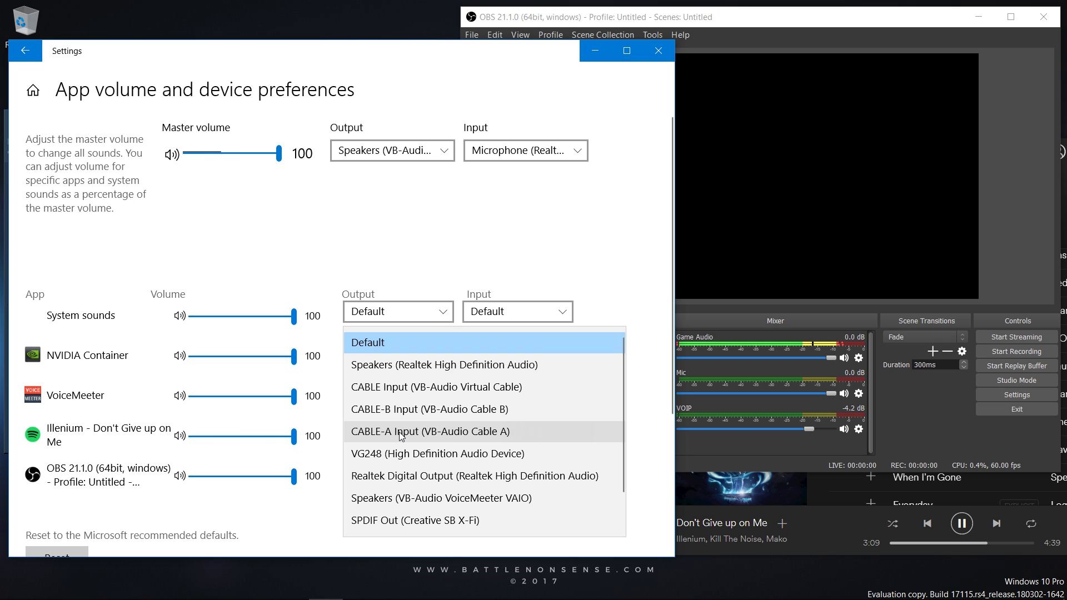
{"action": "scroll", "coordinate": [401, 436], "scroll_direction": "down", "scroll_amount": 1}
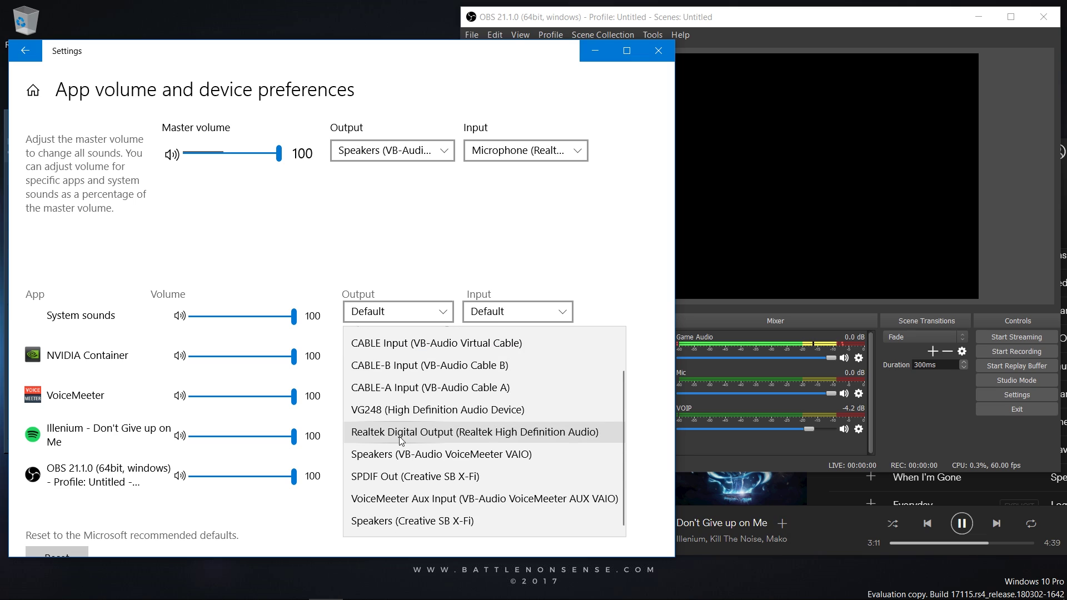
{"action": "left_click", "coordinate": [467, 499]}
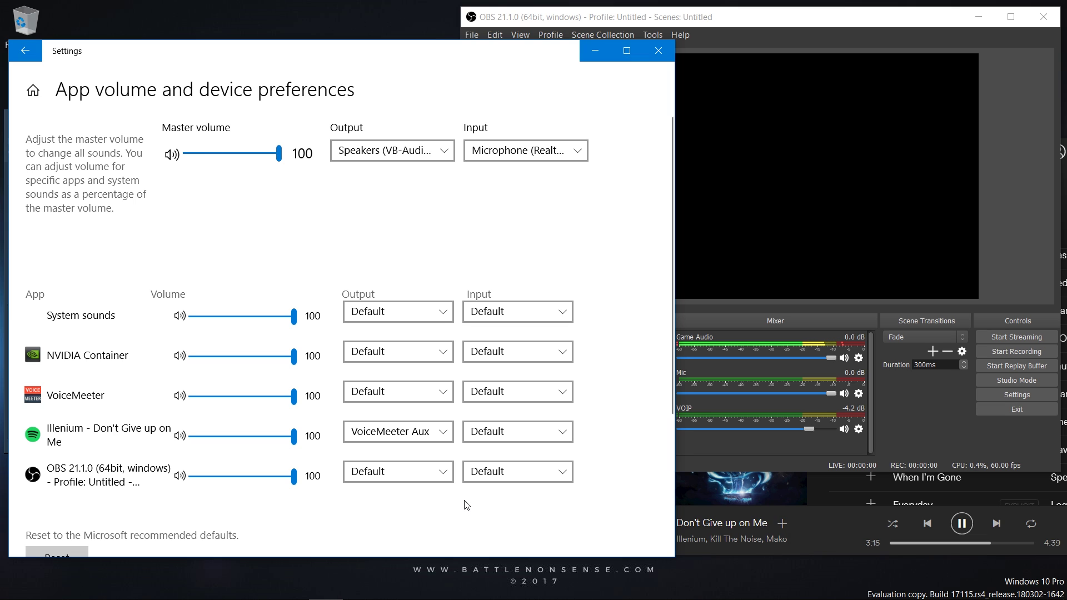
{"action": "left_click", "coordinate": [595, 55]}
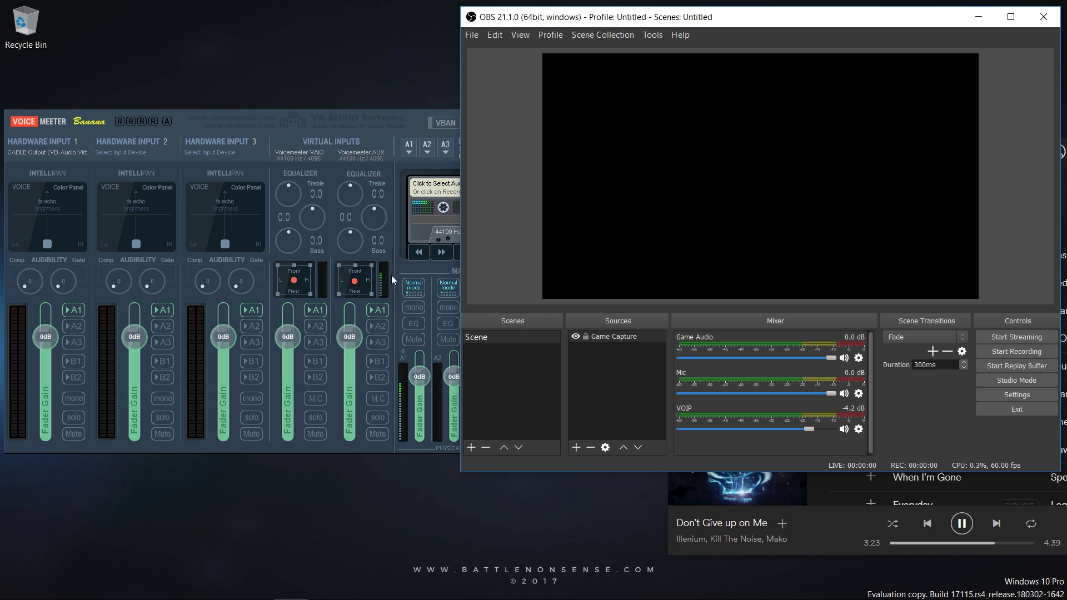
- Check the A1 and A2 output devices and send the AUX virtual input to A2
{"action": "left_click", "coordinate": [408, 118]}
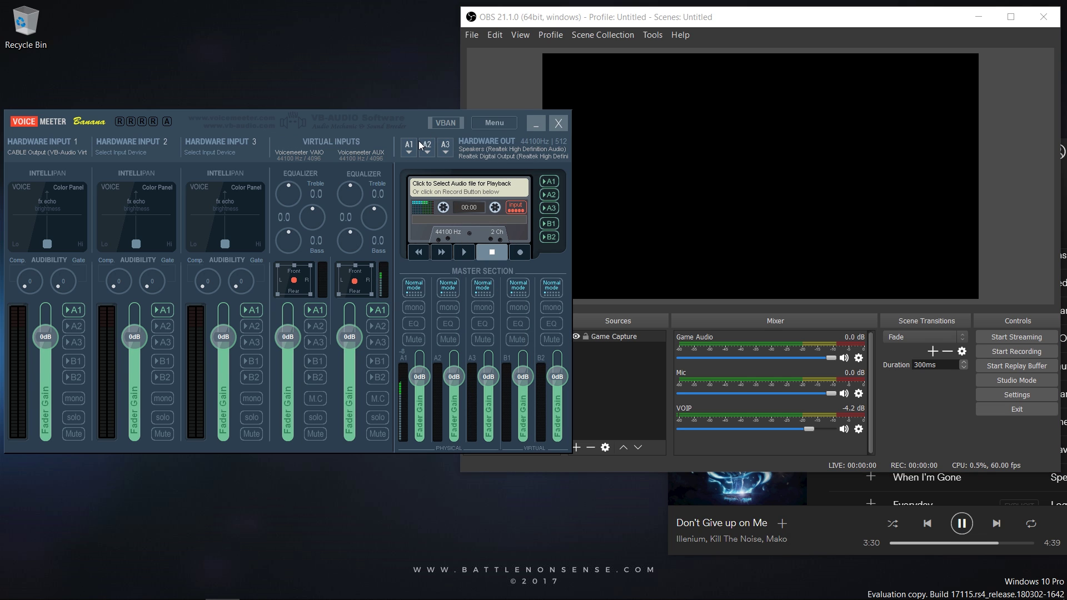
{"action": "left_click", "coordinate": [415, 144]}
{"action": "left_click", "coordinate": [422, 143]}
{"action": "left_click", "coordinate": [427, 145]}
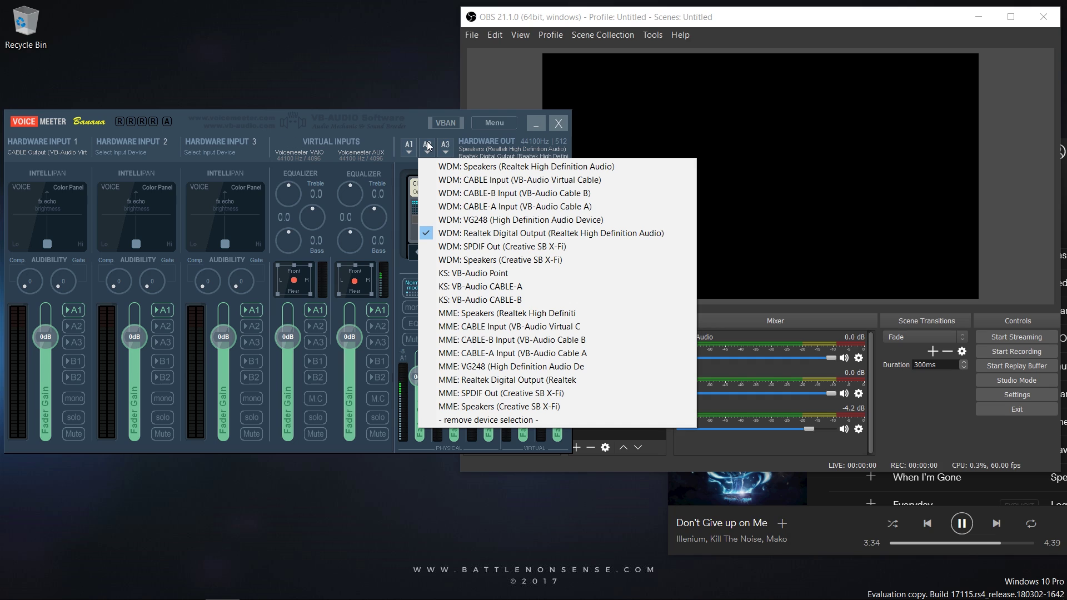
{"action": "left_click", "coordinate": [414, 125]}
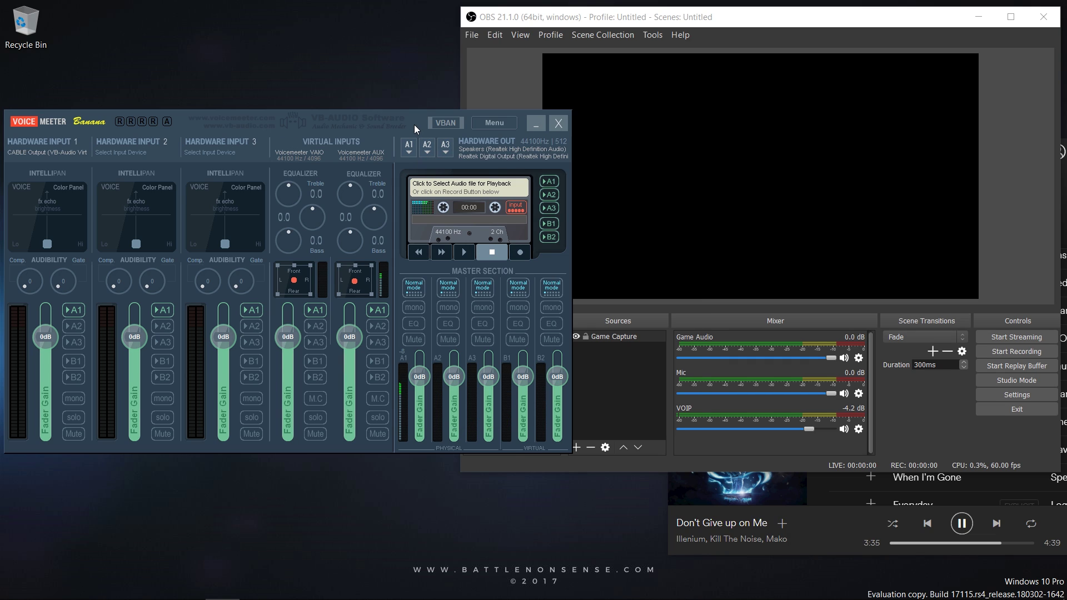
{"action": "left_click", "coordinate": [381, 330]}
- Set hardware output A3 to SPDIF Out and route the AUX virtual input to A3
{"action": "left_click", "coordinate": [444, 153]}
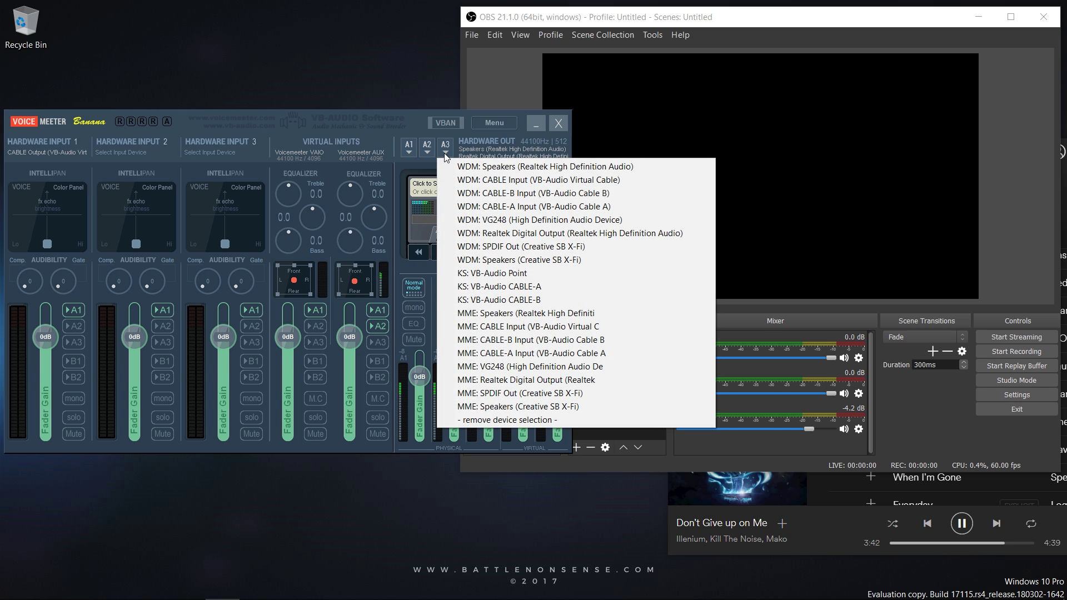
{"action": "left_click", "coordinate": [502, 249]}
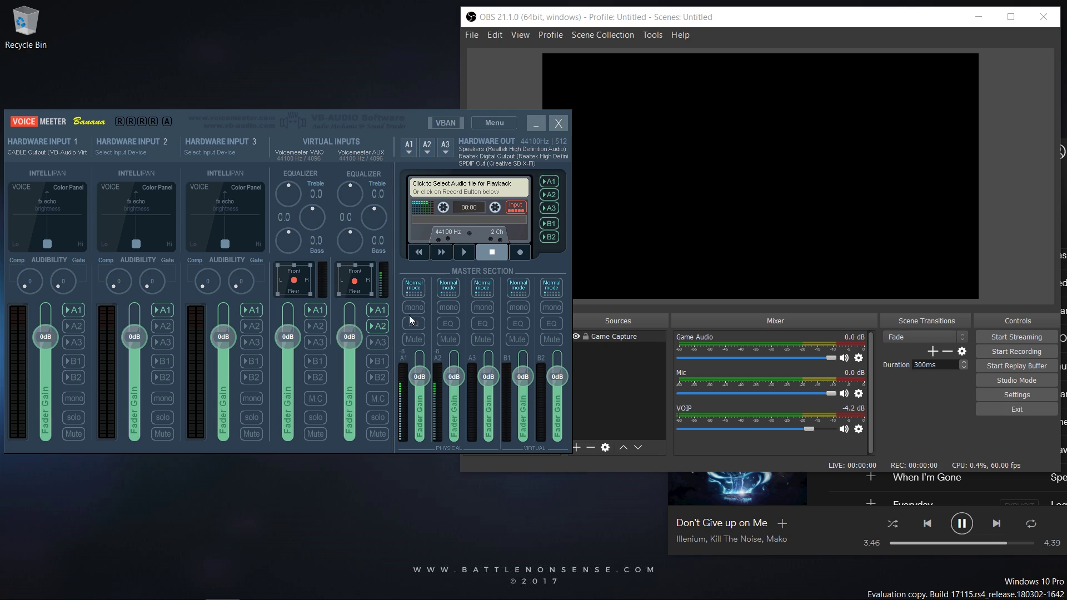
{"action": "left_click", "coordinate": [382, 342]}
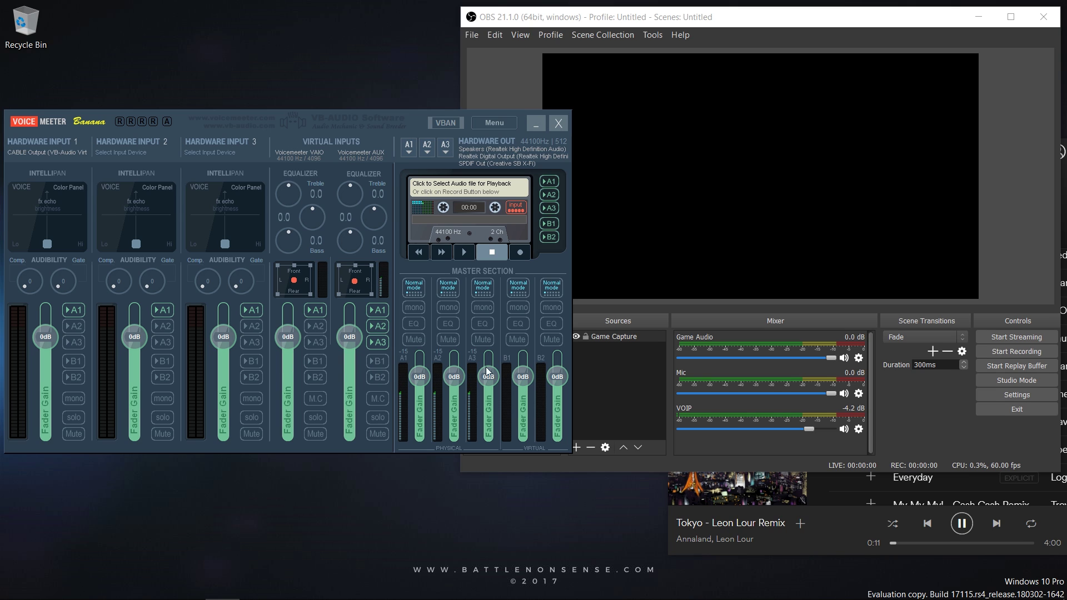
{"action": "left_click", "coordinate": [999, 390]}
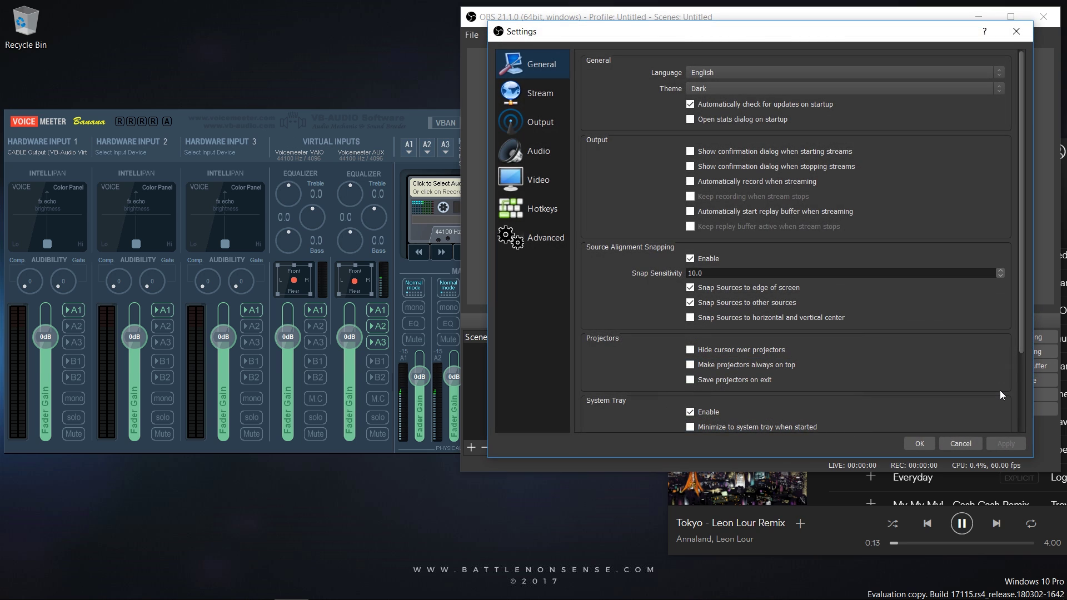
{"action": "left_click", "coordinate": [526, 146]}
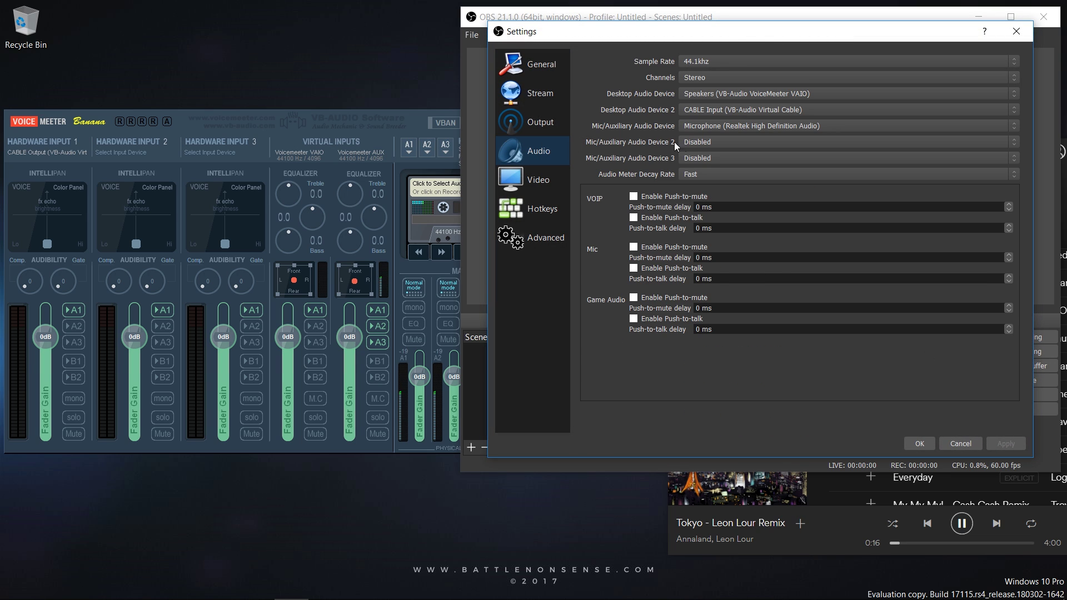
{"action": "left_click", "coordinate": [706, 142]}
{"action": "left_click", "coordinate": [760, 206]}
{"action": "left_click", "coordinate": [1002, 444]}
{"action": "left_click", "coordinate": [920, 443]}
{"action": "scroll", "coordinate": [760, 417], "scroll_direction": "down", "scroll_amount": 1}
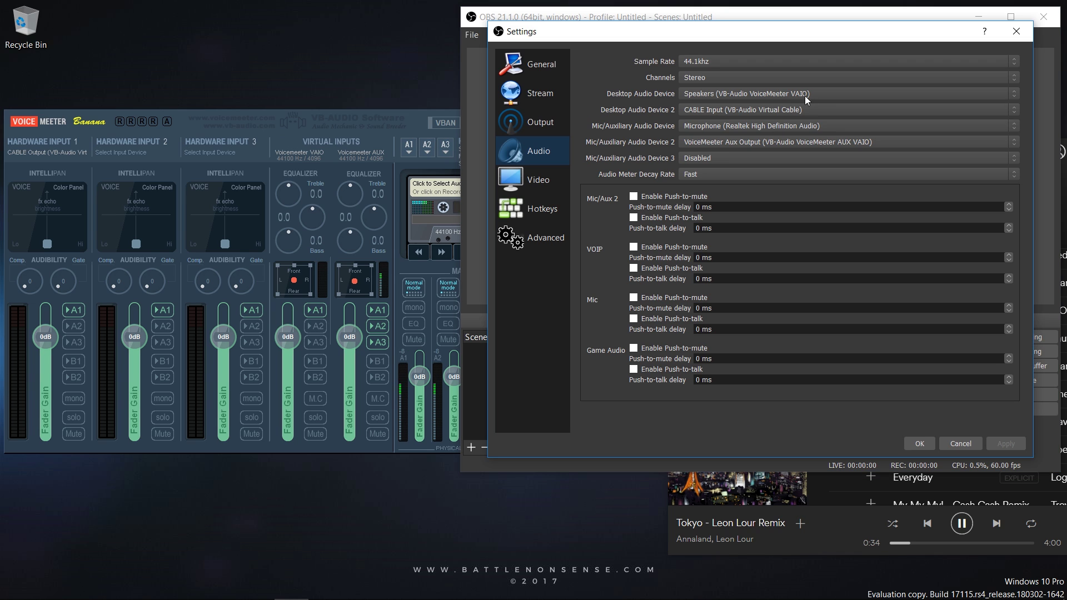
{"action": "left_click", "coordinate": [790, 110]}
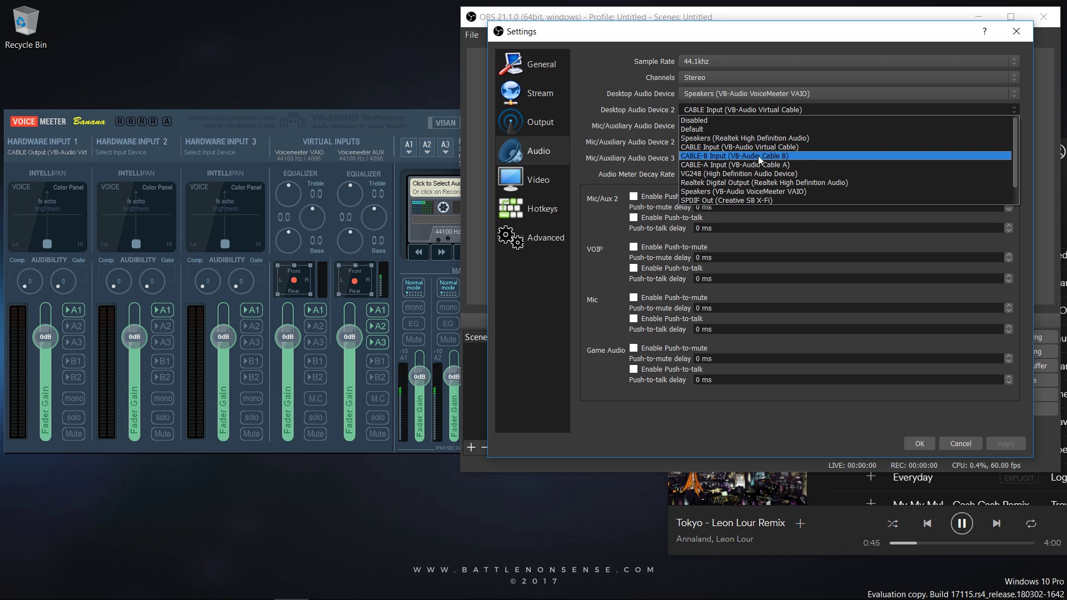
{"action": "scroll", "coordinate": [798, 190], "scroll_direction": "down", "scroll_amount": 1}
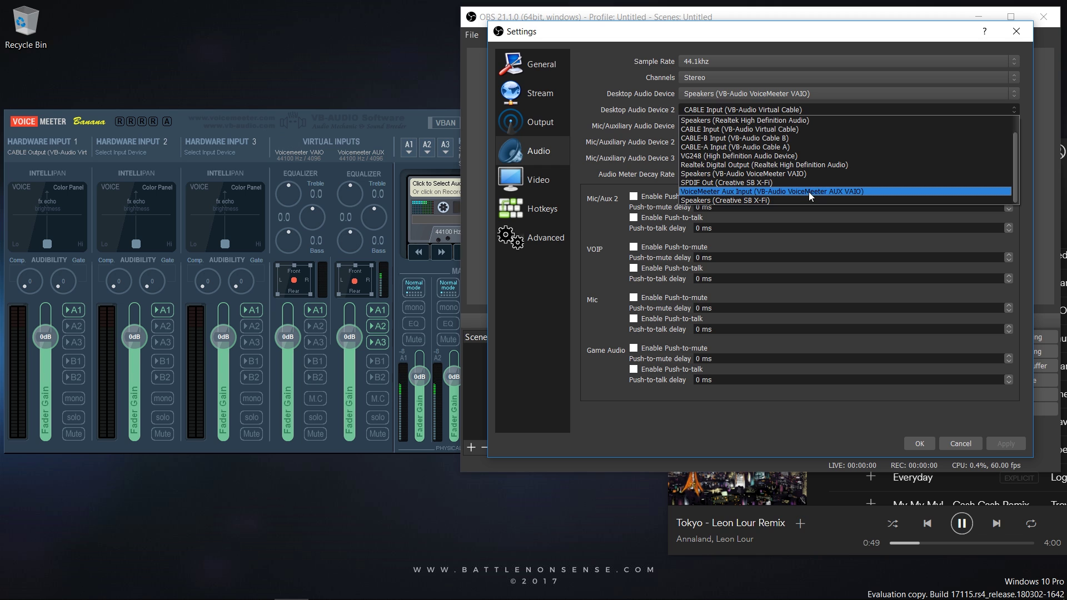
{"action": "left_click", "coordinate": [809, 192]}
{"action": "left_click", "coordinate": [834, 126]}
{"action": "left_click", "coordinate": [835, 151]}
{"action": "left_click", "coordinate": [919, 444]}
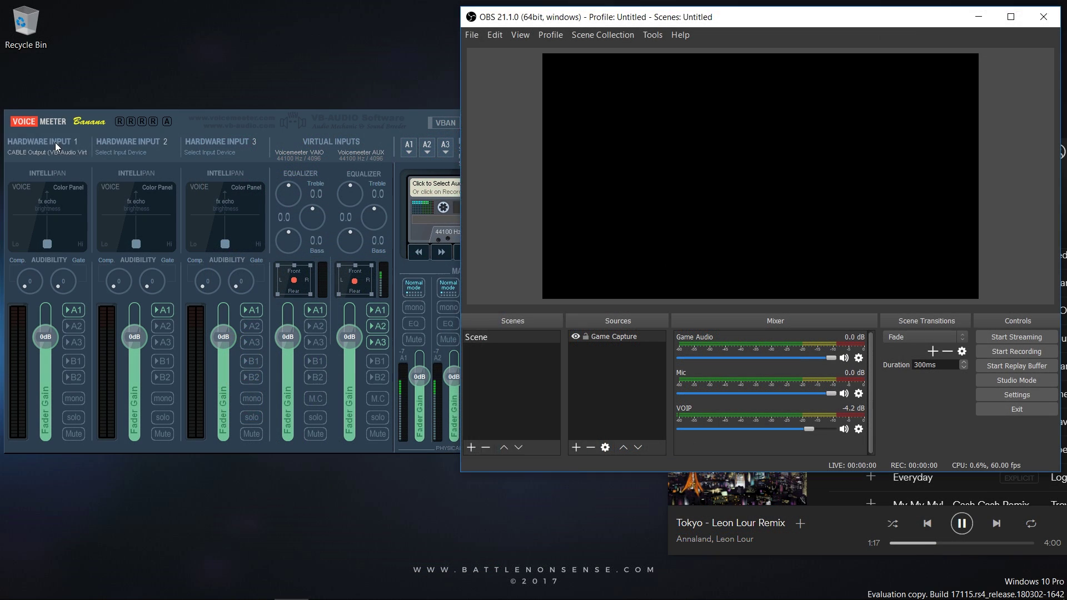
- Start renaming the Hardware Input 1 strip label in VoiceMeeter Banana
{"action": "left_click", "coordinate": [55, 143]}
- Rename the first two hardware input strips to VOIP and Music
{"action": "type", "text": "VOIP"}
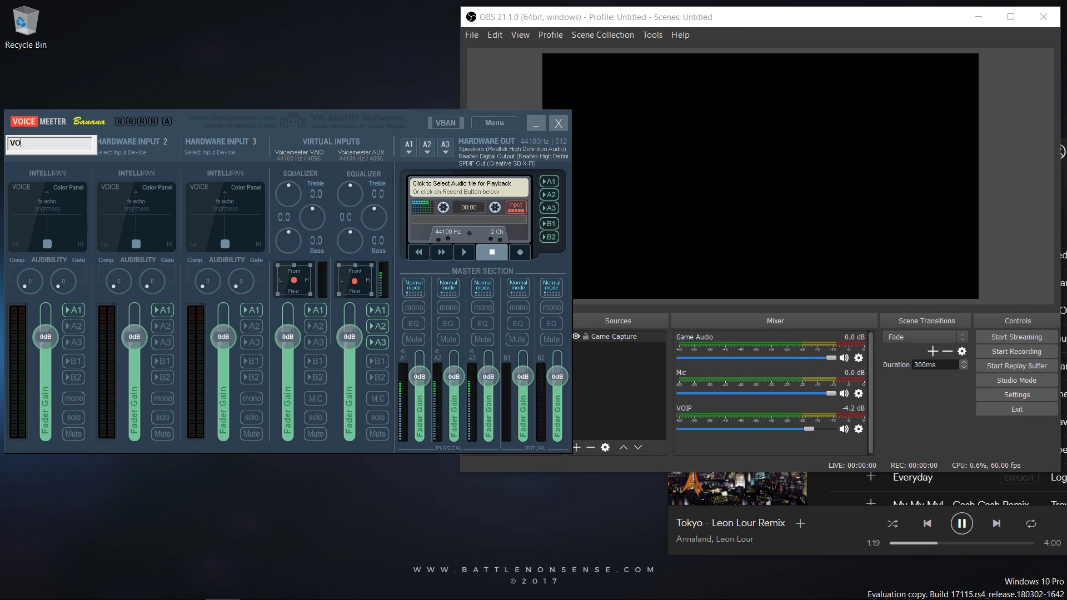
{"action": "key", "text": "Return"}
{"action": "left_click", "coordinate": [114, 143]}
{"action": "type", "text": "Music"}
{"action": "key", "text": "Return"}
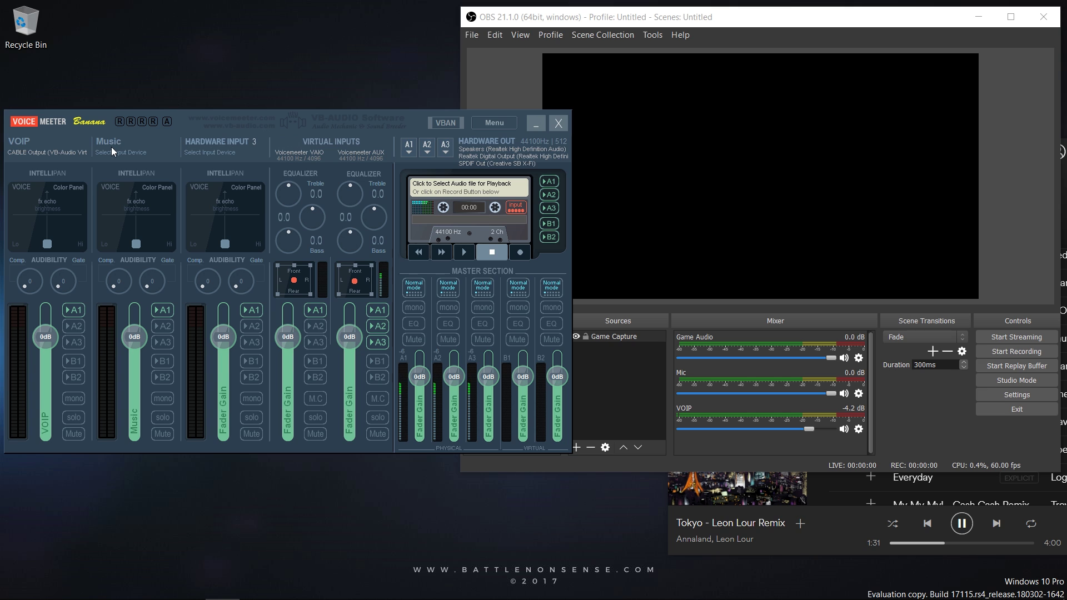
- Set the Music strip's input device to WDM: CABLE-A Output
{"action": "left_click", "coordinate": [113, 152]}
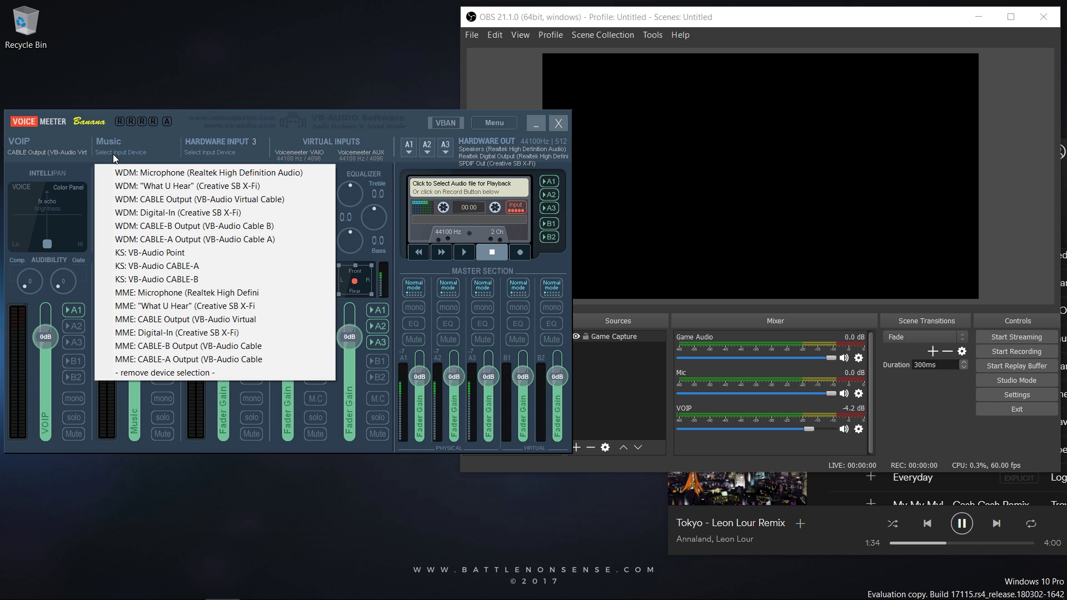
{"action": "left_click", "coordinate": [169, 239]}
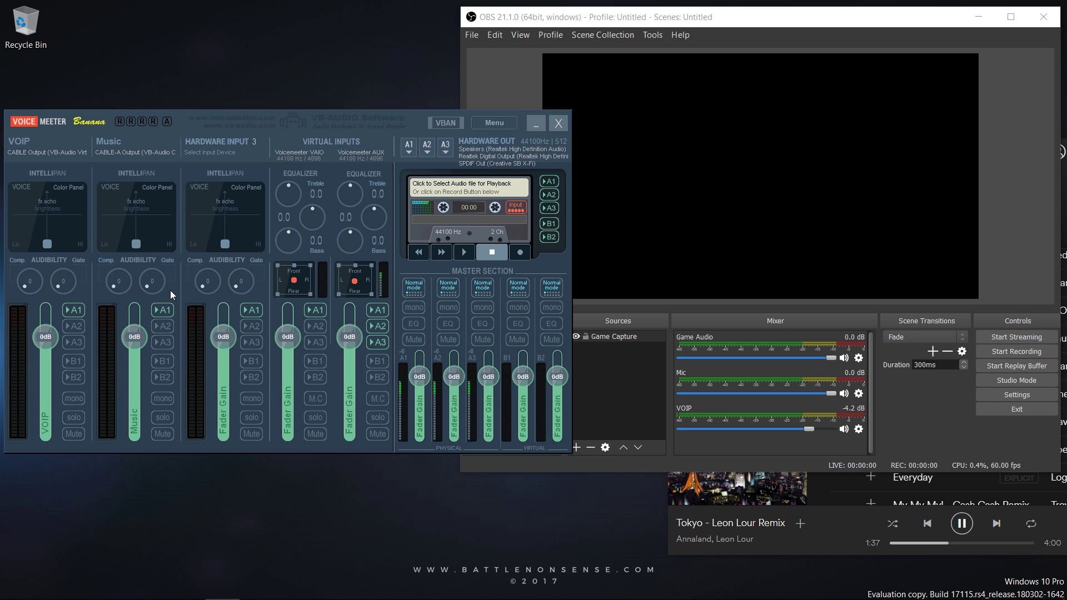
{"action": "left_click", "coordinate": [326, 586]}
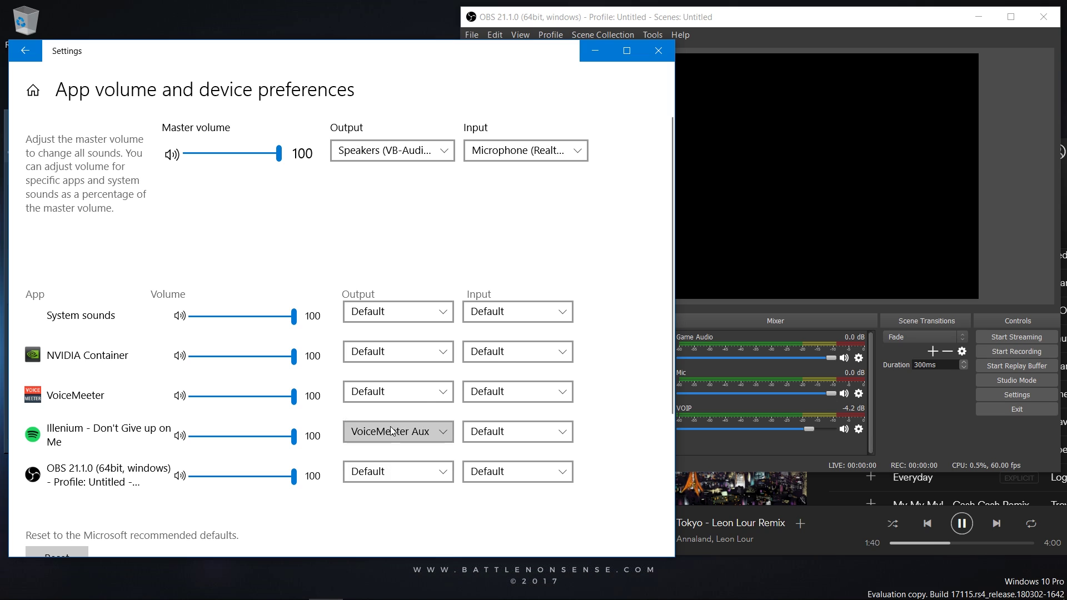
- Switch the Spotify music player's output to CABLE-A Input and minimize Settings
{"action": "left_click", "coordinate": [392, 431]}
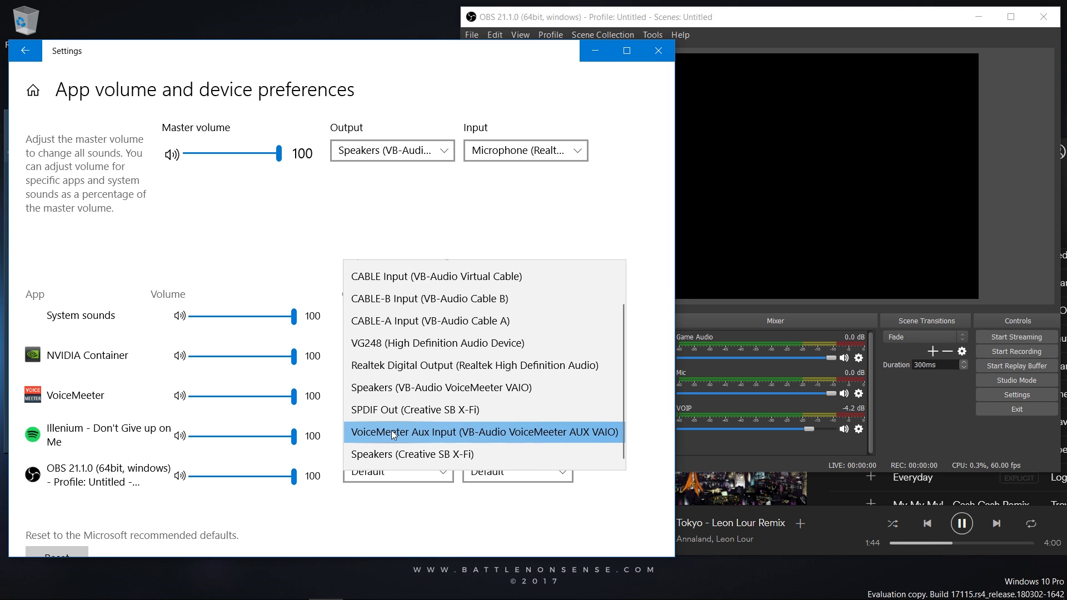
{"action": "left_click", "coordinate": [416, 324]}
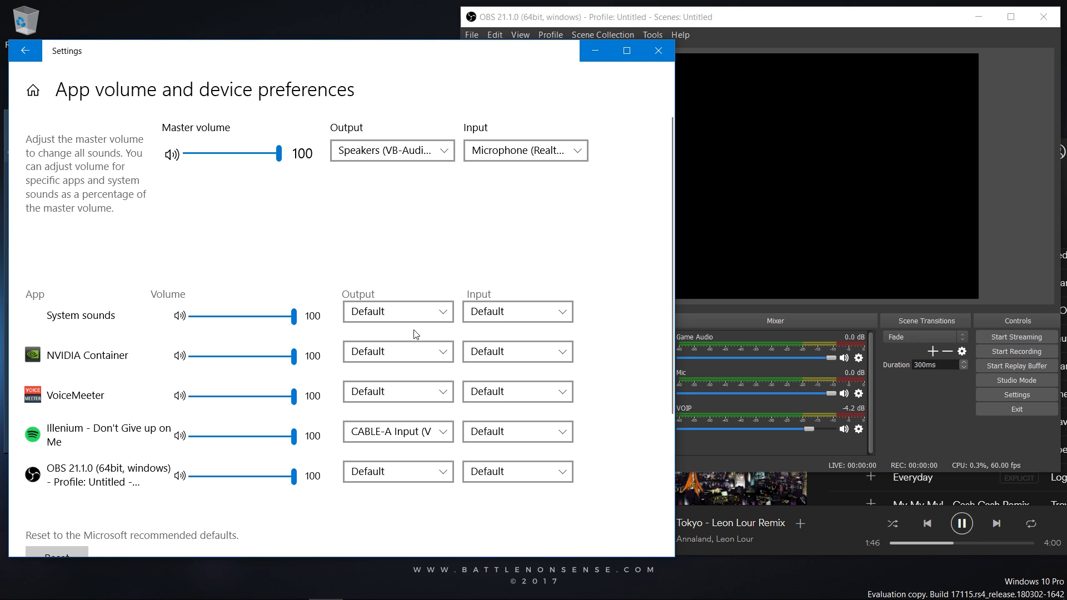
{"action": "left_click", "coordinate": [596, 51]}
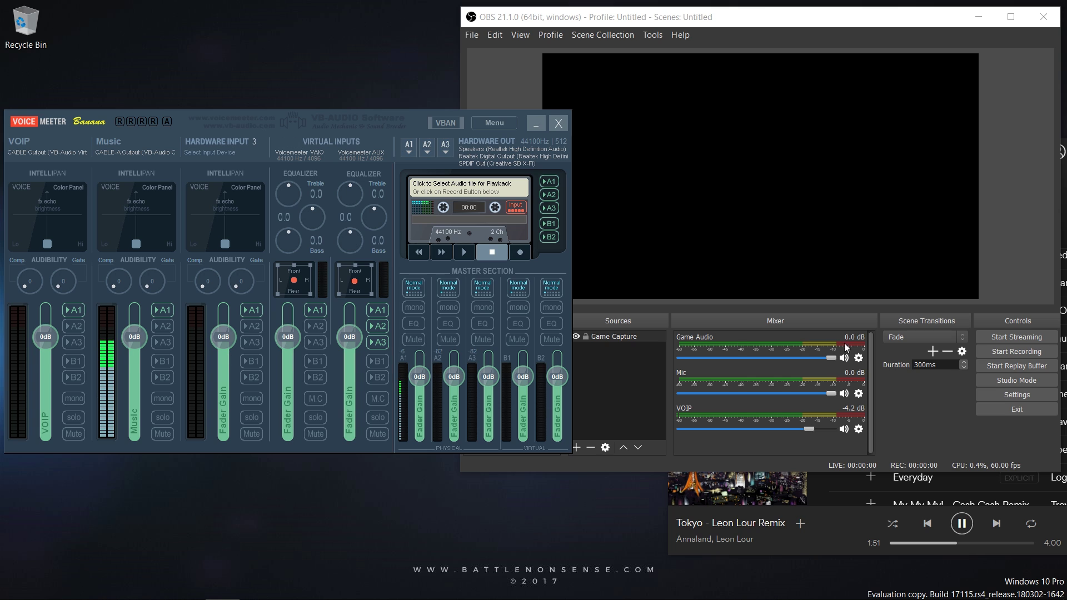
- In OBS audio settings, set Mic/Aux 2 to CABLE-A Output and confirm
{"action": "left_click", "coordinate": [991, 393]}
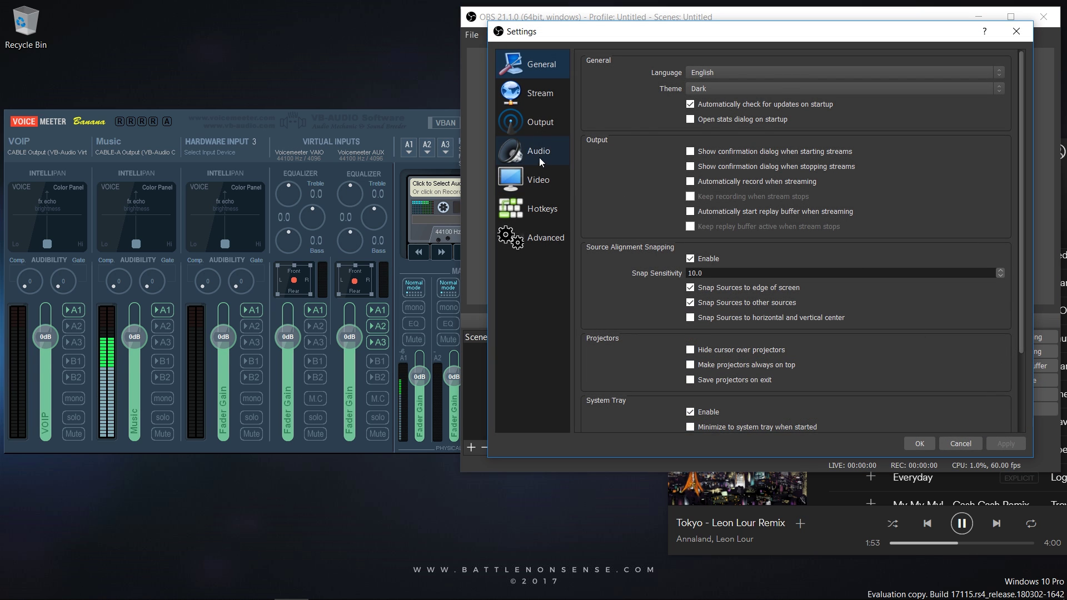
{"action": "left_click", "coordinate": [539, 155]}
{"action": "left_click", "coordinate": [702, 141]}
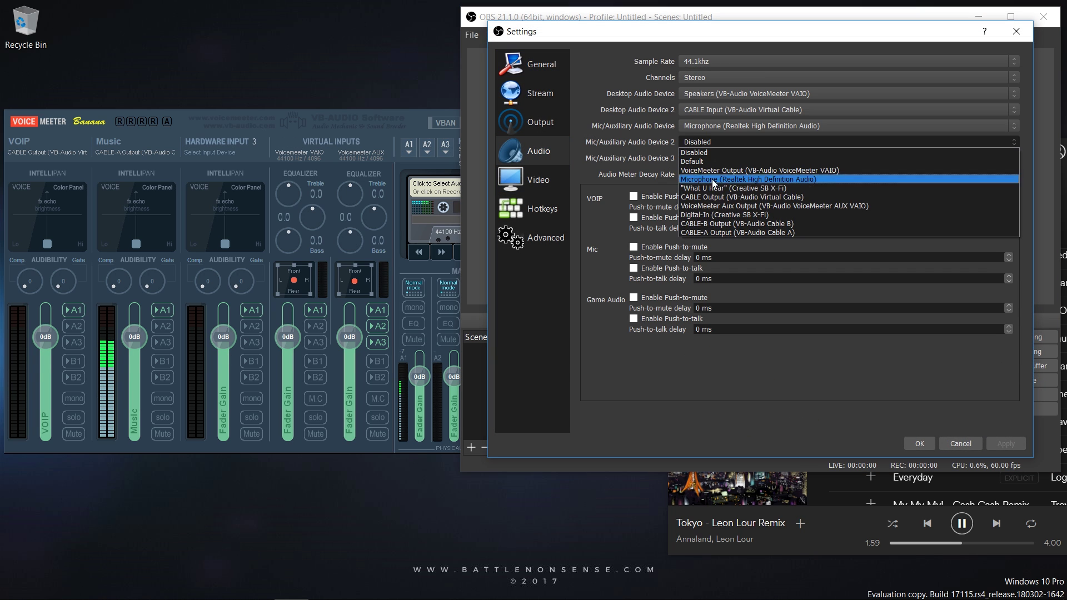
{"action": "left_click", "coordinate": [717, 232]}
{"action": "left_click", "coordinate": [909, 438]}
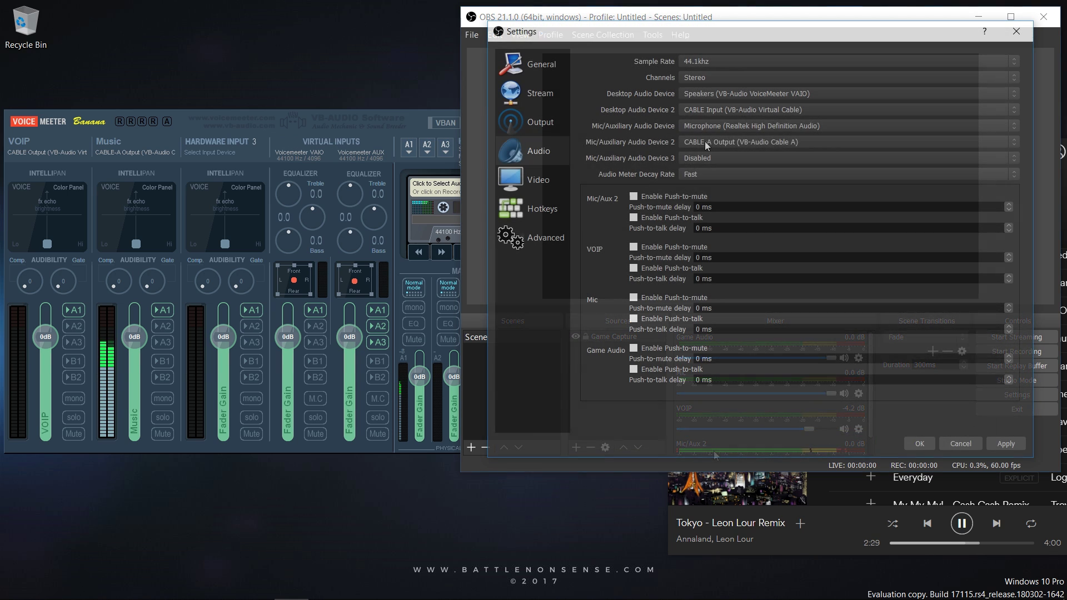
- Disable the Mic/Aux 2, Desktop Audio Device 2 and Mic/Aux devices
{"action": "left_click", "coordinate": [705, 142]}
{"action": "left_click", "coordinate": [706, 153]}
{"action": "left_click", "coordinate": [710, 127]}
{"action": "left_click", "coordinate": [711, 124]}
{"action": "left_click", "coordinate": [712, 109]}
{"action": "left_click", "coordinate": [712, 112]}
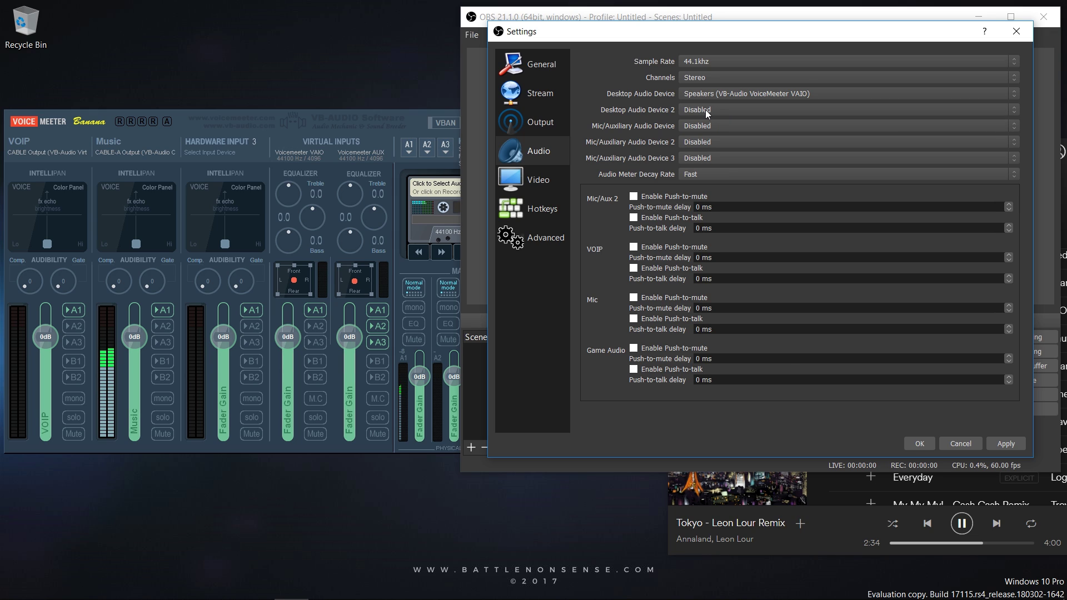
- Assign Mic/Aux 1–3 to CABLE Output, Realtek Microphone and CABLE-A Output
{"action": "left_click", "coordinate": [705, 126]}
{"action": "left_click", "coordinate": [698, 179]}
{"action": "left_click", "coordinate": [705, 141]}
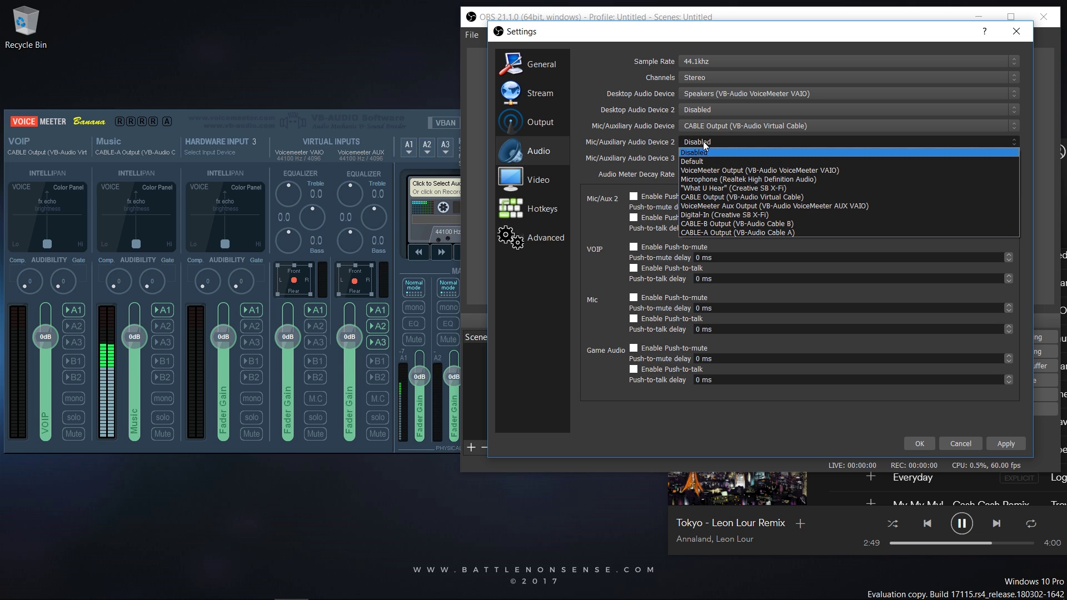
{"action": "left_click", "coordinate": [696, 178]}
{"action": "left_click", "coordinate": [695, 157]}
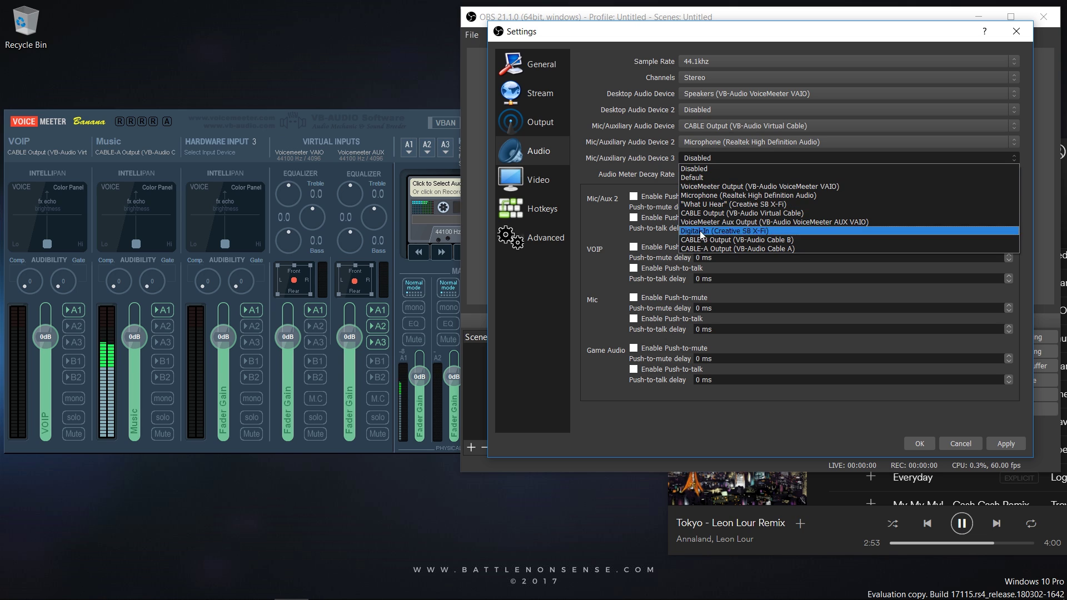
{"action": "left_click", "coordinate": [702, 248]}
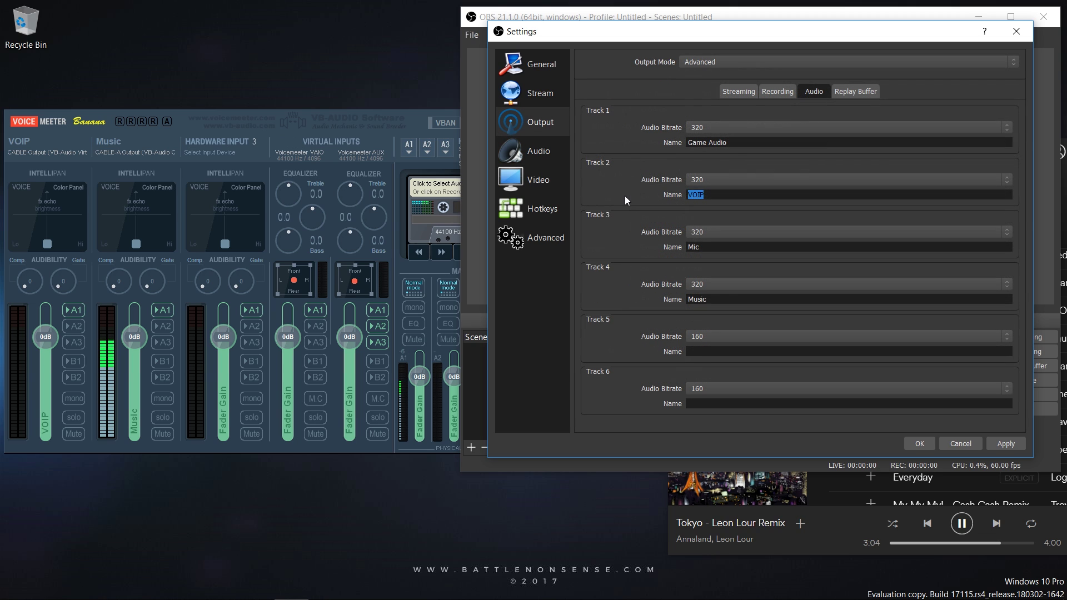
- Name audio Track 3 VOIP and Track 4 Mic, clear Track 2's name, and save
{"action": "key", "text": "BackSpace"}
{"action": "double_click", "coordinate": [693, 247]}
{"action": "type", "text": "VOIP"}
{"action": "double_click", "coordinate": [697, 299]}
{"action": "type", "text": "Mic"}
{"action": "left_click", "coordinate": [919, 444]}
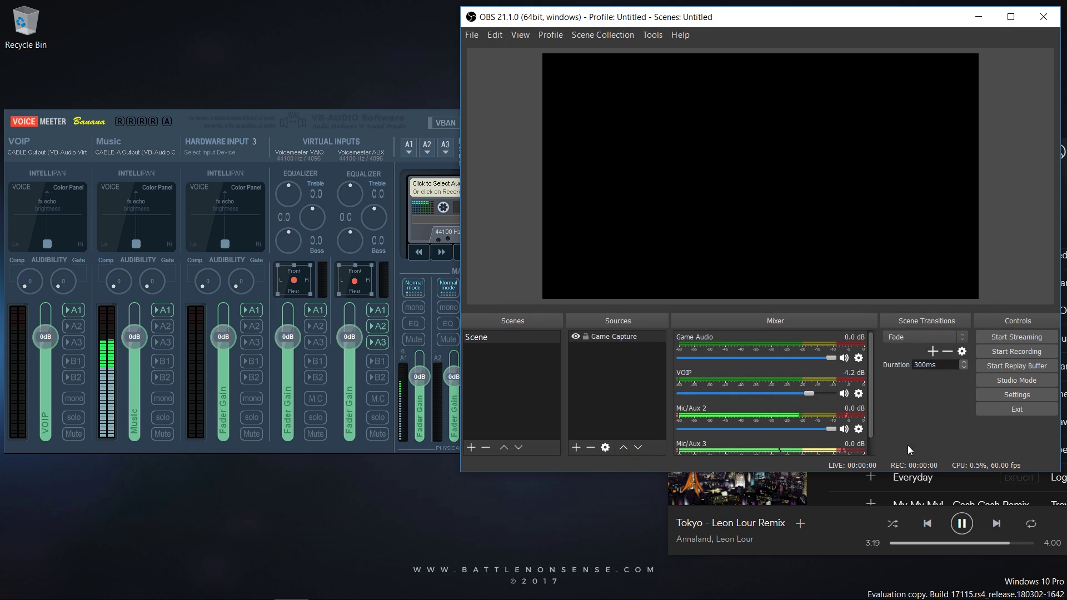
- Rename the Mic/Aux 2 mixer entry to Mic and the Mic/Aux entry to Music
{"action": "right_click", "coordinate": [692, 410]}
{"action": "left_click", "coordinate": [722, 443]}
{"action": "type", "text": "Mic/Aux 2"}
{"action": "key", "text": "Return"}
{"action": "right_click", "coordinate": [689, 444]}
{"action": "left_click", "coordinate": [705, 470]}
{"action": "type", "text": "Music"}
{"action": "key", "text": "Return"}
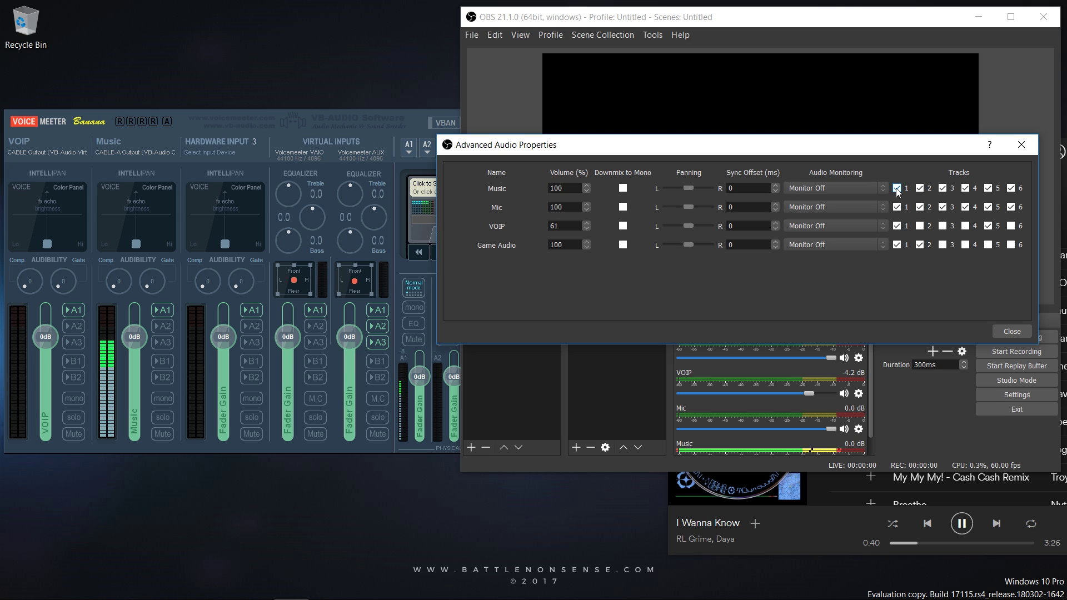
- Assign OBS tracks: Music 1/5, Mic 1/4, VOIP 1/3, Game Audio 1/2, then reopen Settings
{"action": "left_click", "coordinate": [919, 188]}
{"action": "left_click", "coordinate": [920, 207]}
{"action": "left_click", "coordinate": [942, 225]}
{"action": "left_click", "coordinate": [942, 207]}
{"action": "left_click", "coordinate": [943, 189]}
{"action": "left_click", "coordinate": [965, 189]}
{"action": "left_click", "coordinate": [988, 207]}
{"action": "left_click", "coordinate": [988, 226]}
{"action": "left_click", "coordinate": [1012, 334]}
{"action": "left_click", "coordinate": [1026, 397]}
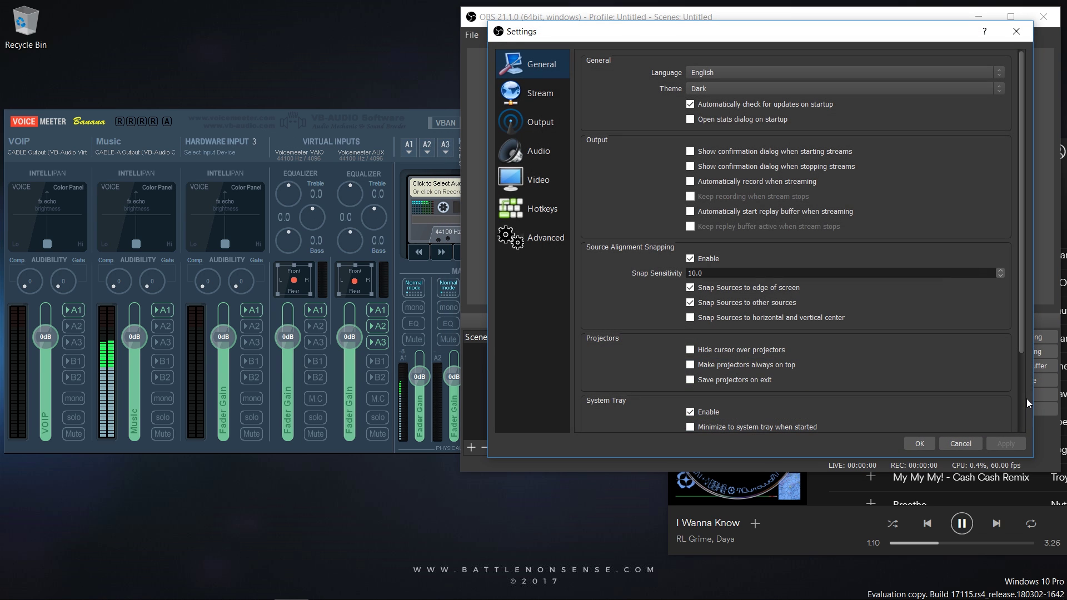
- Add Audio Track 5 to the OBS recording output
{"action": "left_click", "coordinate": [549, 128]}
{"action": "left_click", "coordinate": [781, 91]}
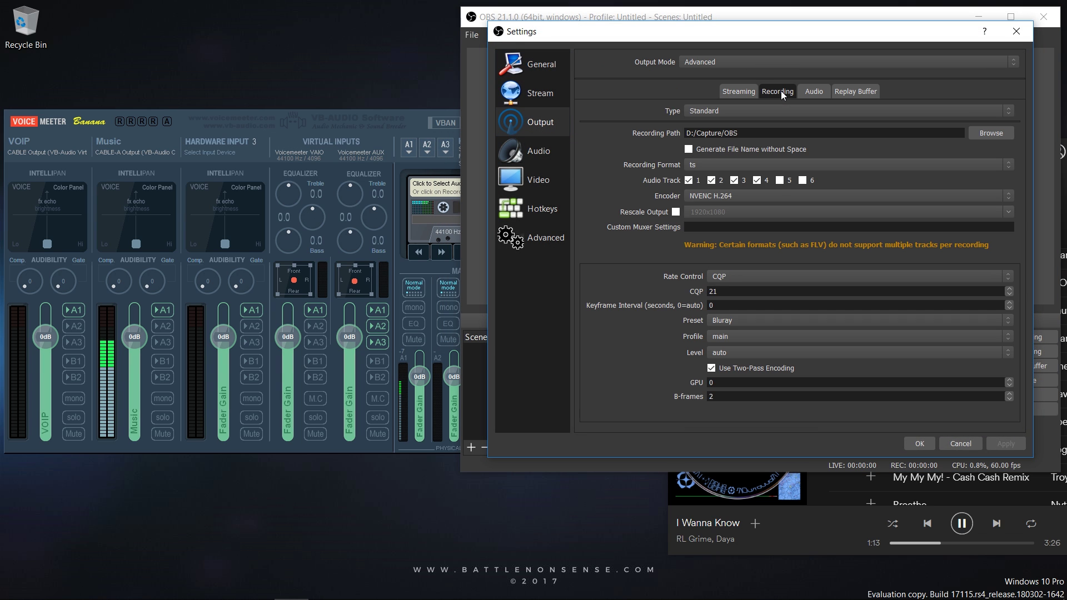
{"action": "left_click", "coordinate": [779, 181]}
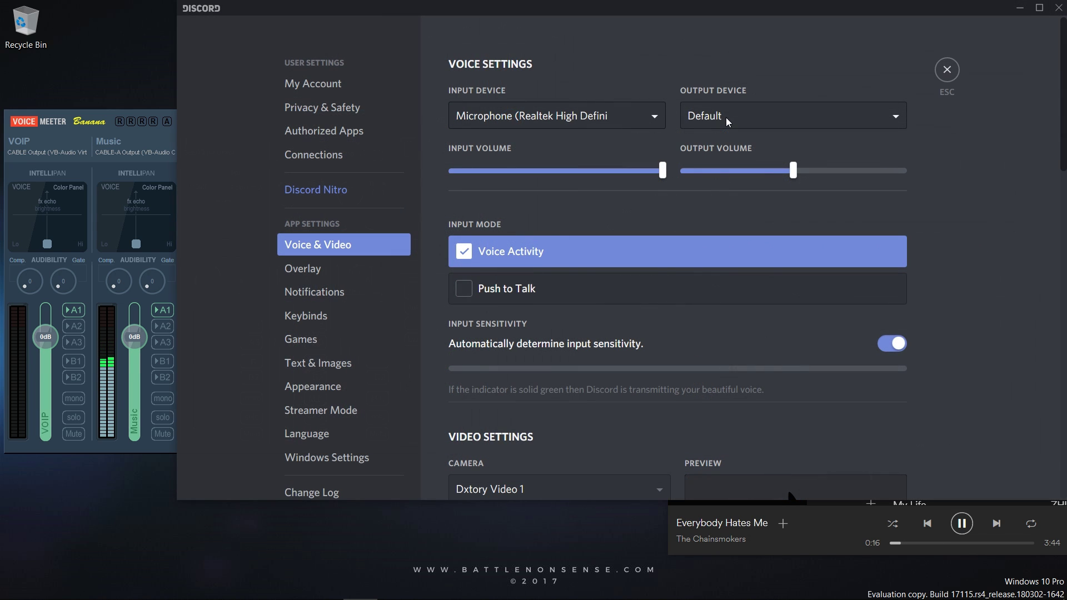
- Set Discord's voice output device to CABLE Input
{"action": "left_click", "coordinate": [739, 115]}
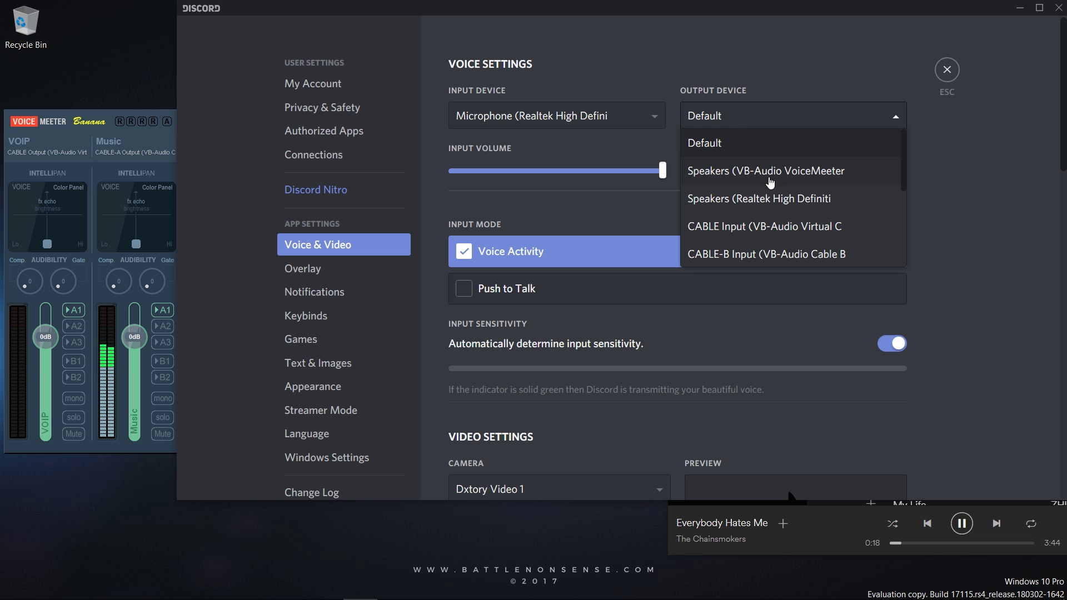
{"action": "left_click", "coordinate": [766, 224]}
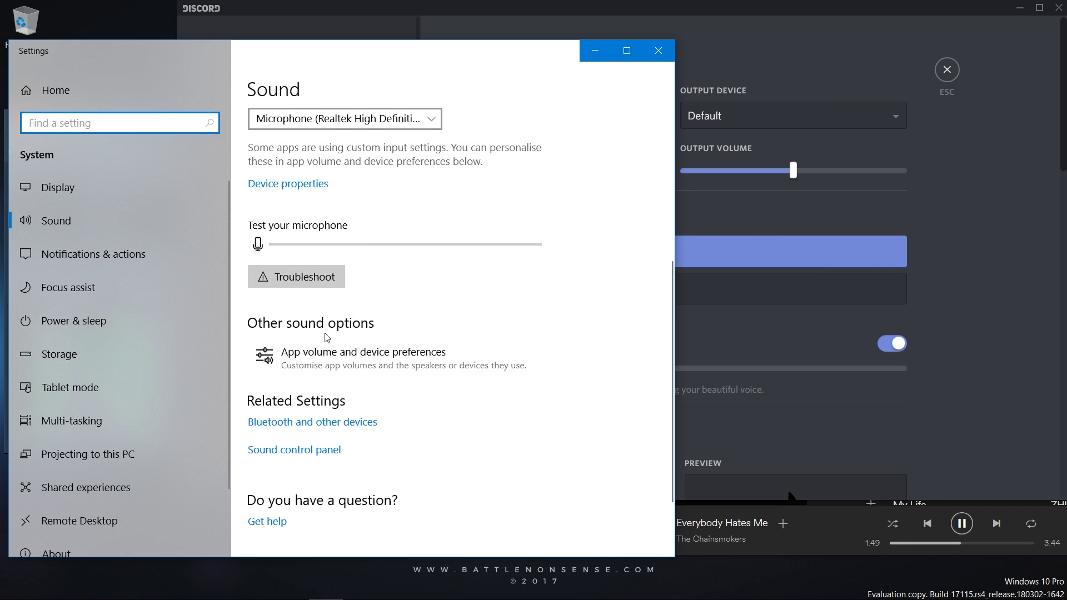
{"action": "left_click", "coordinate": [325, 348]}
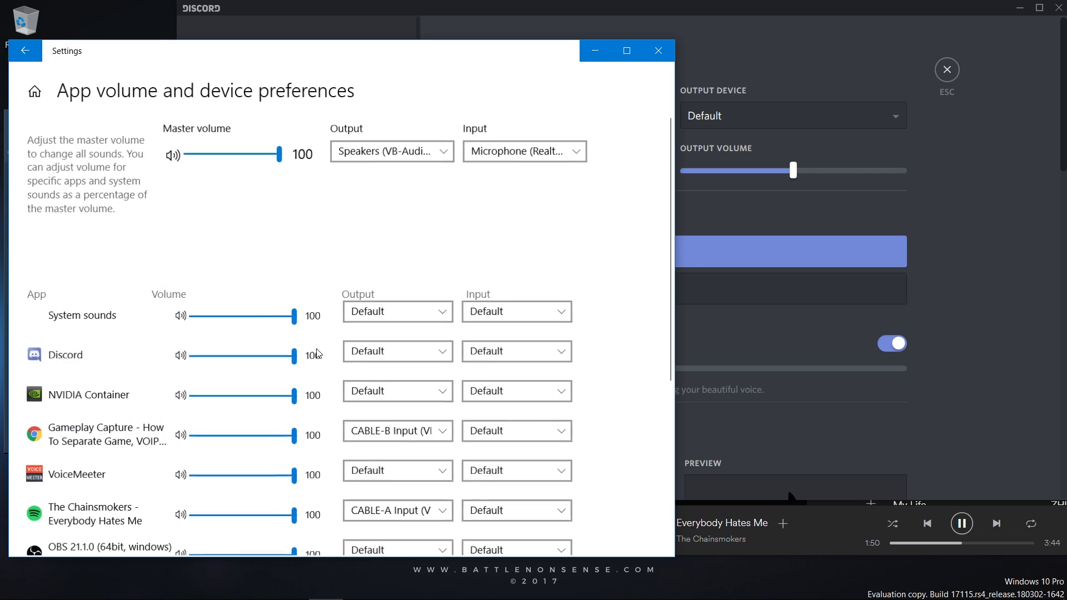
- Route Discord's output to CABLE Input and its input to the microphone in Windows
{"action": "scroll", "coordinate": [336, 338], "scroll_direction": "down", "scroll_amount": 1}
{"action": "scroll", "coordinate": [336, 337], "scroll_direction": "down", "scroll_amount": 1}
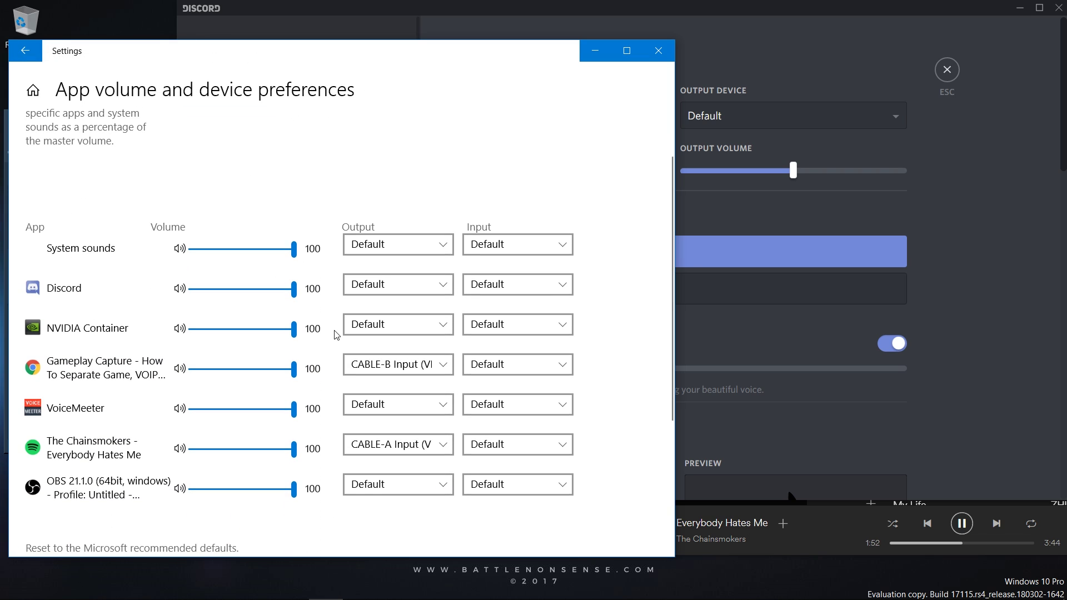
{"action": "left_click", "coordinate": [363, 297]}
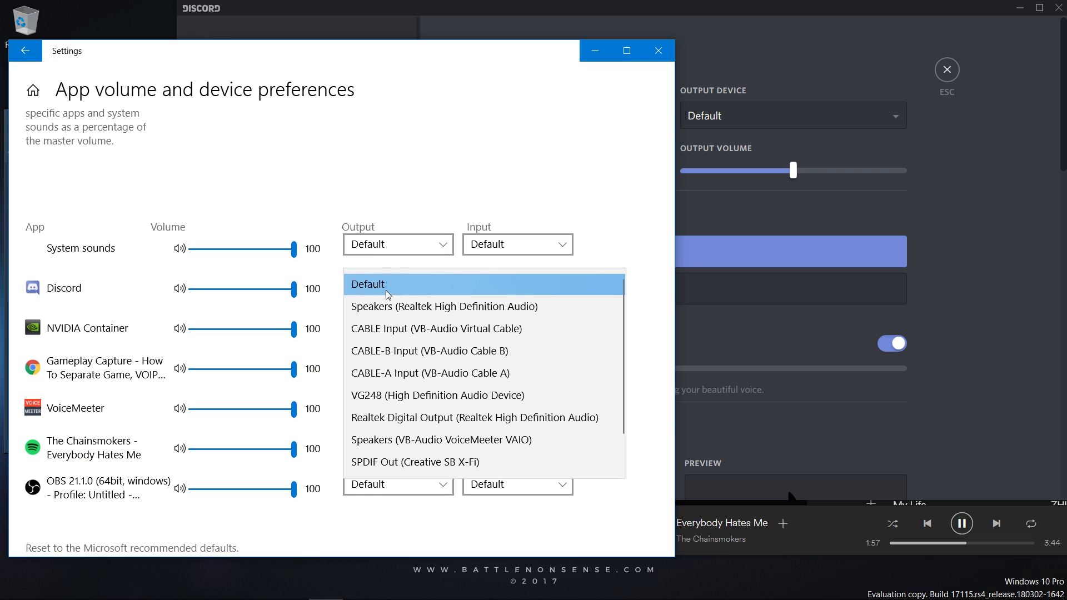
{"action": "left_click", "coordinate": [404, 334]}
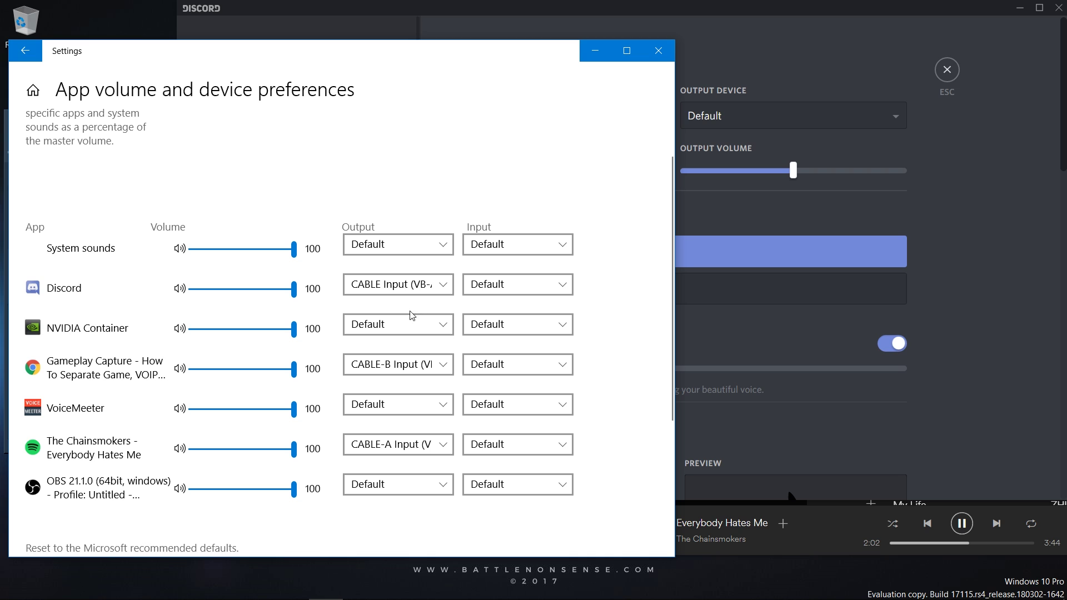
{"action": "left_click", "coordinate": [525, 285]}
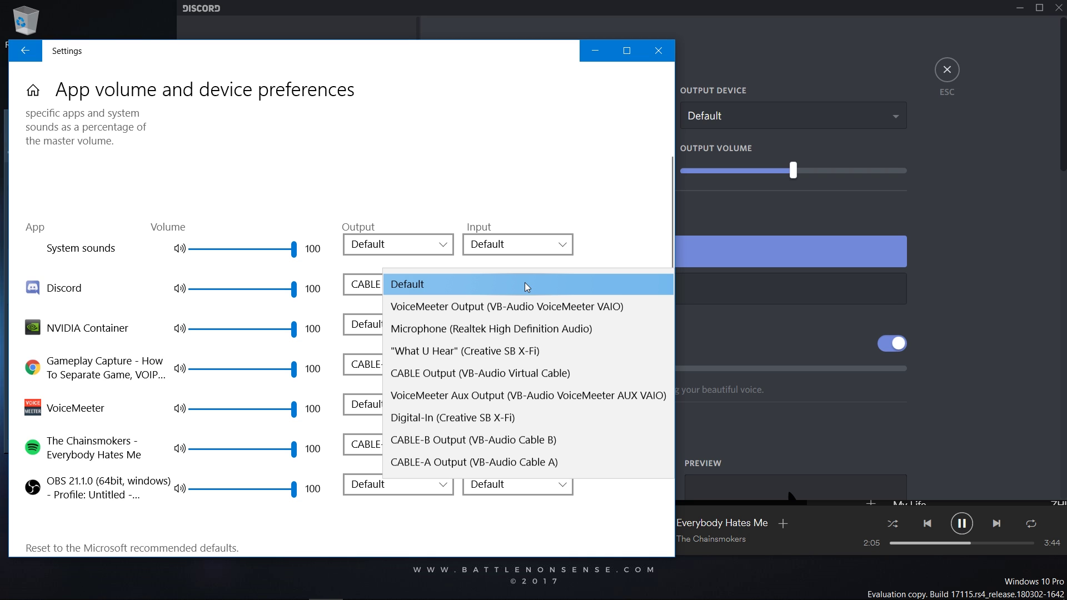
{"action": "left_click", "coordinate": [505, 328]}
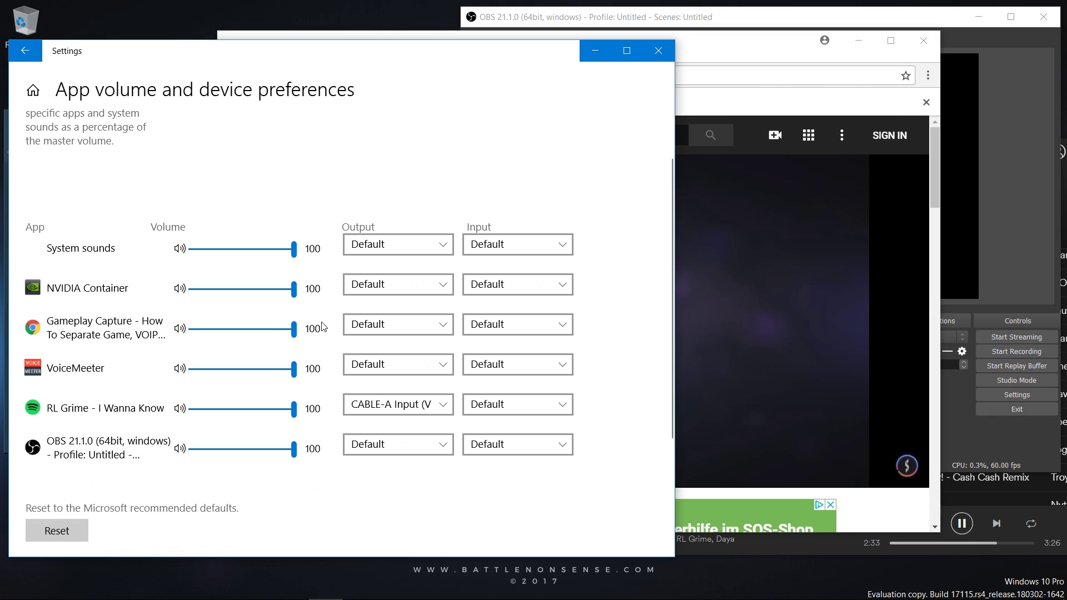
- Set the browser's output device to CABLE-B Input and minimize Settings
{"action": "left_click", "coordinate": [395, 325]}
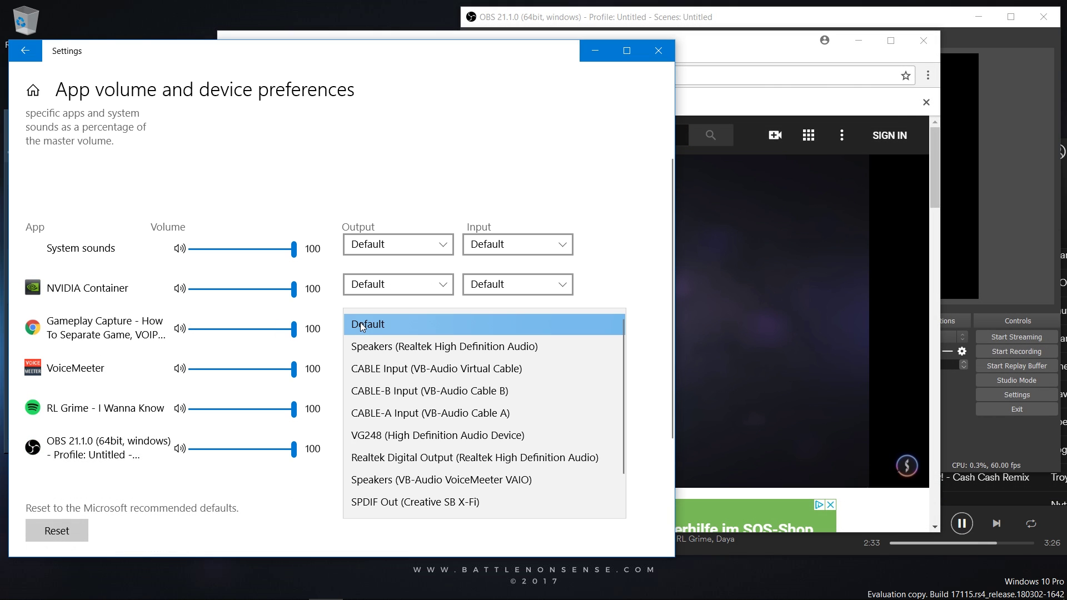
{"action": "left_click", "coordinate": [421, 392]}
{"action": "left_click", "coordinate": [595, 51]}
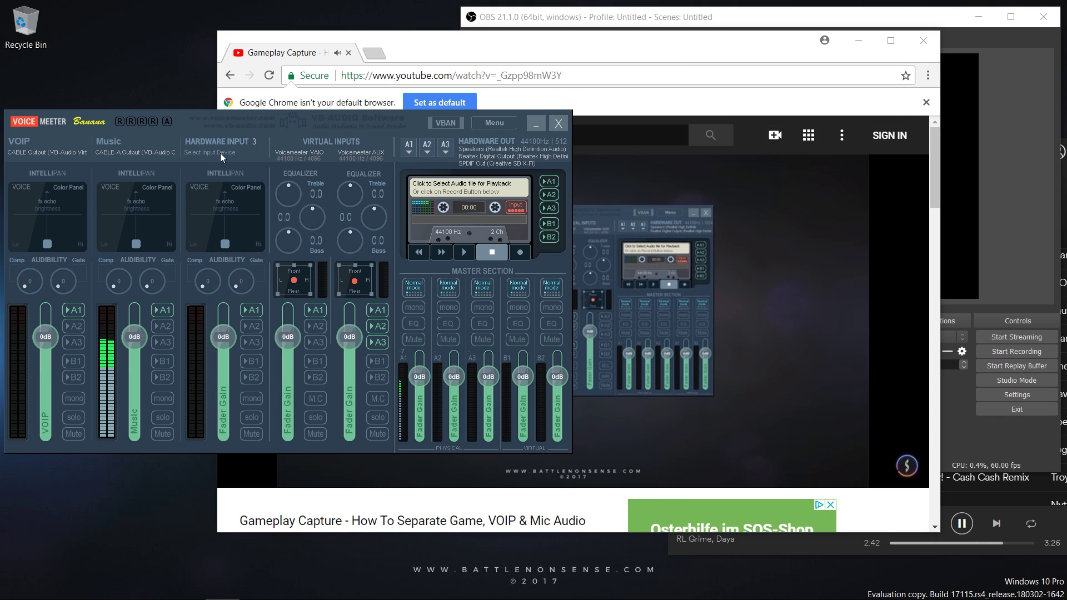
- Feed hardware input 3 from CABLE-B Output, check browser audio on its meter, and name it Browsers
{"action": "left_click", "coordinate": [220, 153]}
{"action": "left_click", "coordinate": [218, 161]}
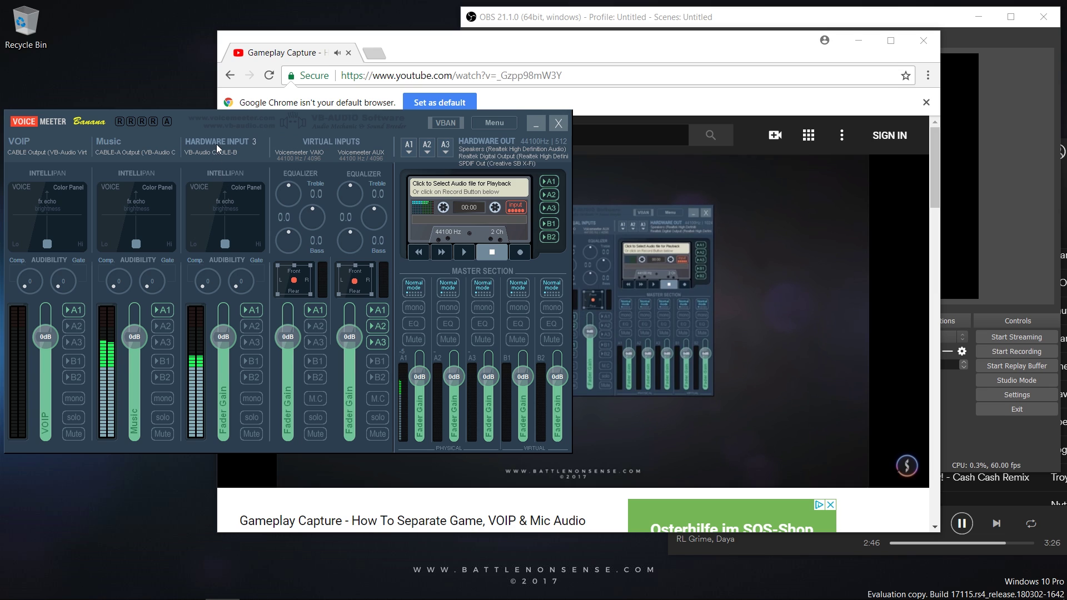
{"action": "left_click_drag", "start_coordinate": [401, 44], "coordinate": [746, 20]}
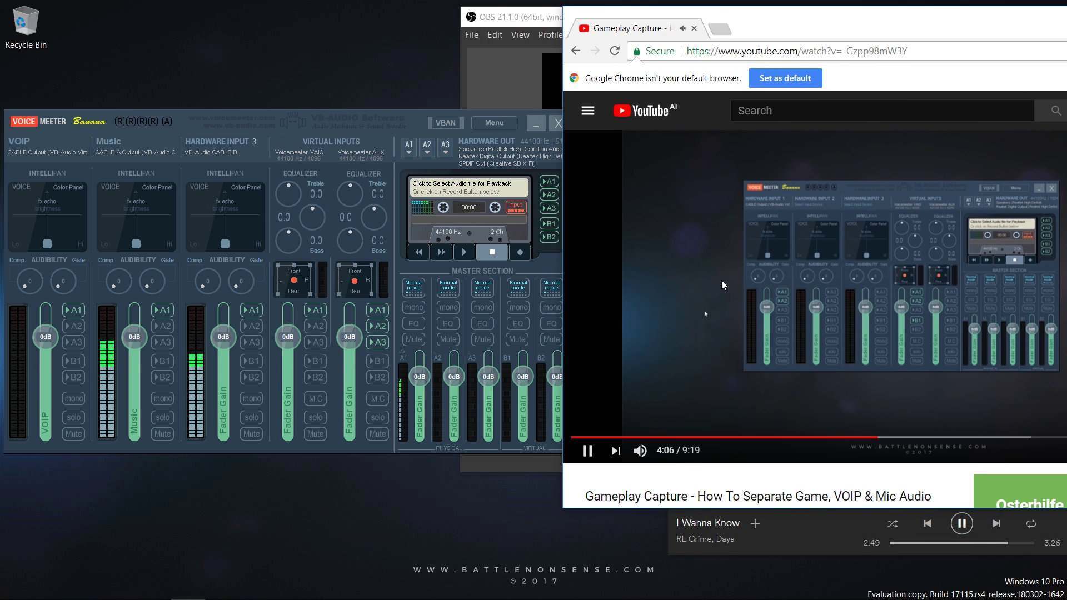
{"action": "left_click", "coordinate": [587, 451]}
{"action": "left_click", "coordinate": [587, 451]}
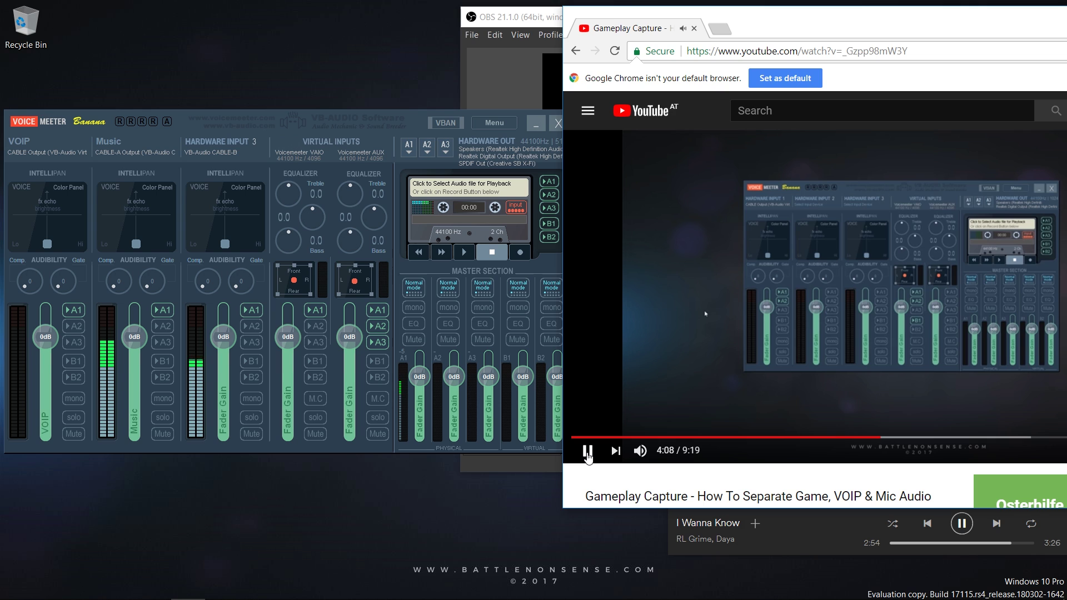
{"action": "left_click", "coordinate": [229, 144]}
{"action": "type", "text": "Browsers"}
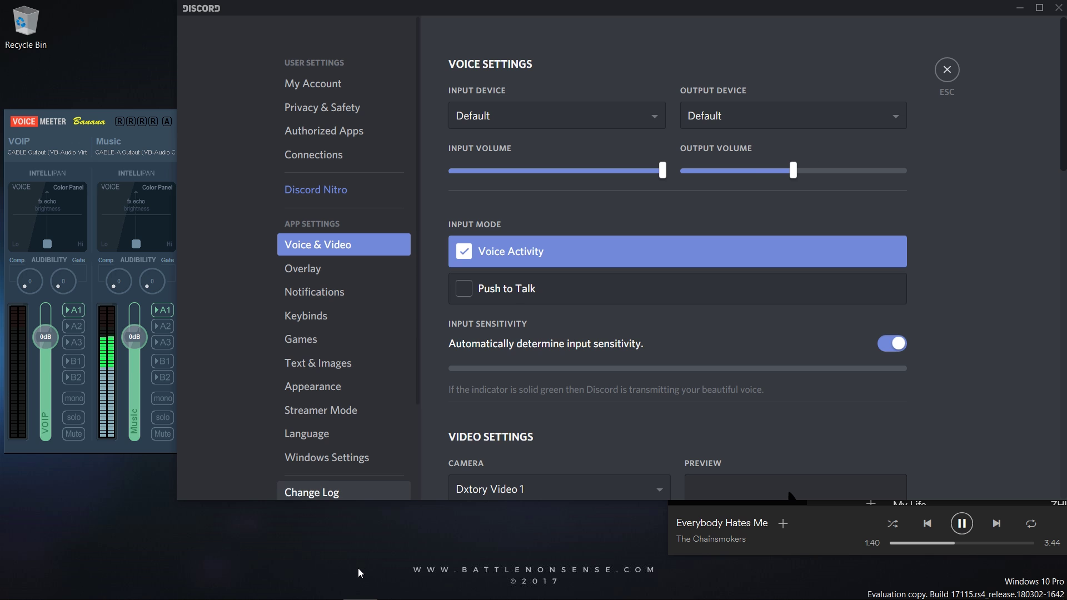
- Reopen App volume and device preferences from Sound settings to find Discord listed
{"action": "left_click", "coordinate": [325, 587]}
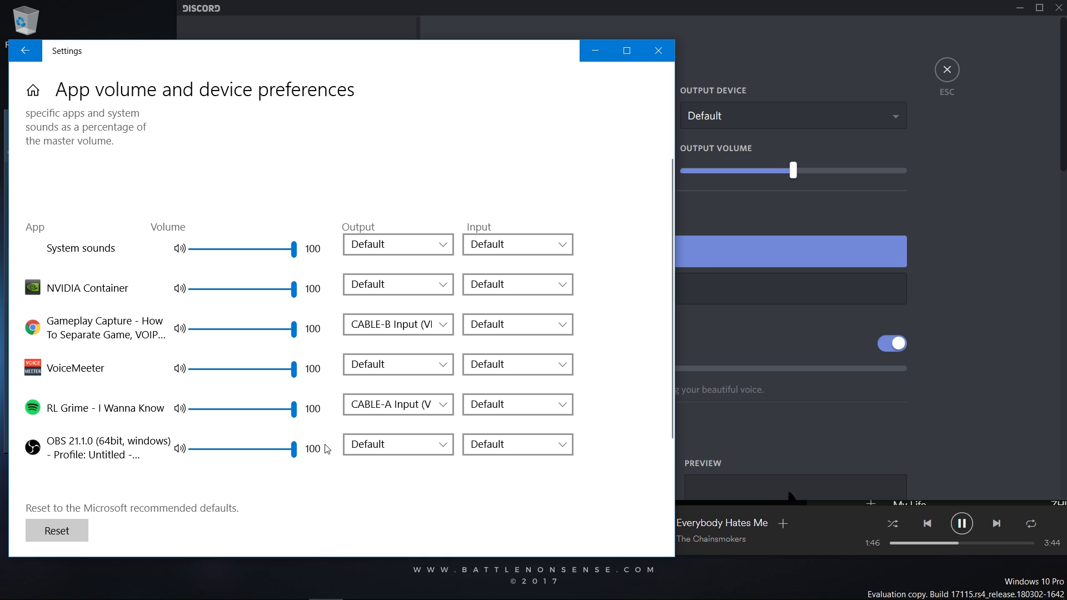
{"action": "left_click", "coordinate": [25, 51]}
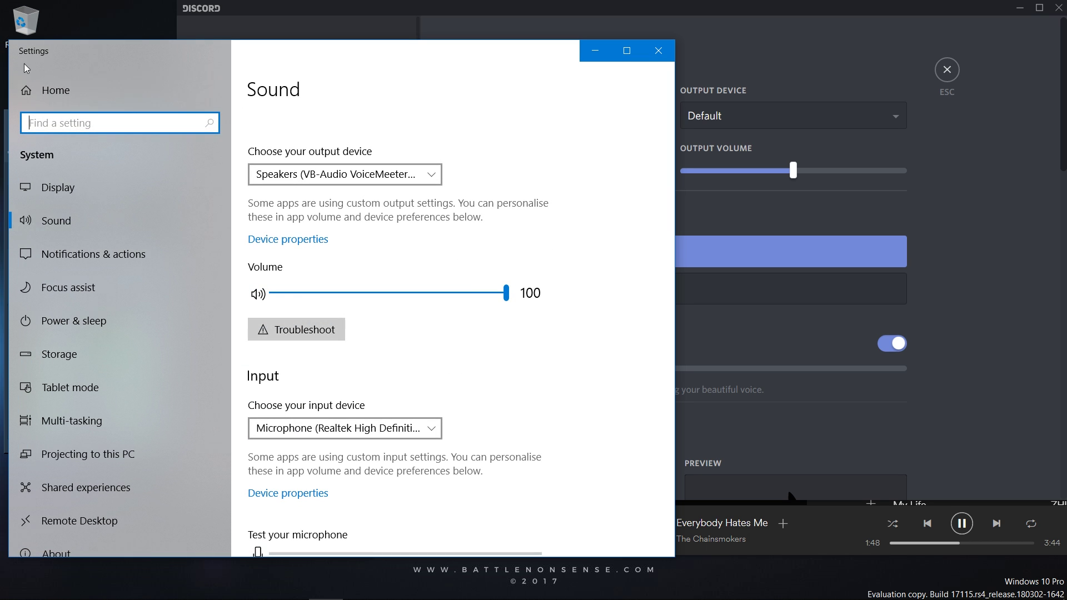
{"action": "scroll", "coordinate": [333, 322], "scroll_direction": "down", "scroll_amount": 5}
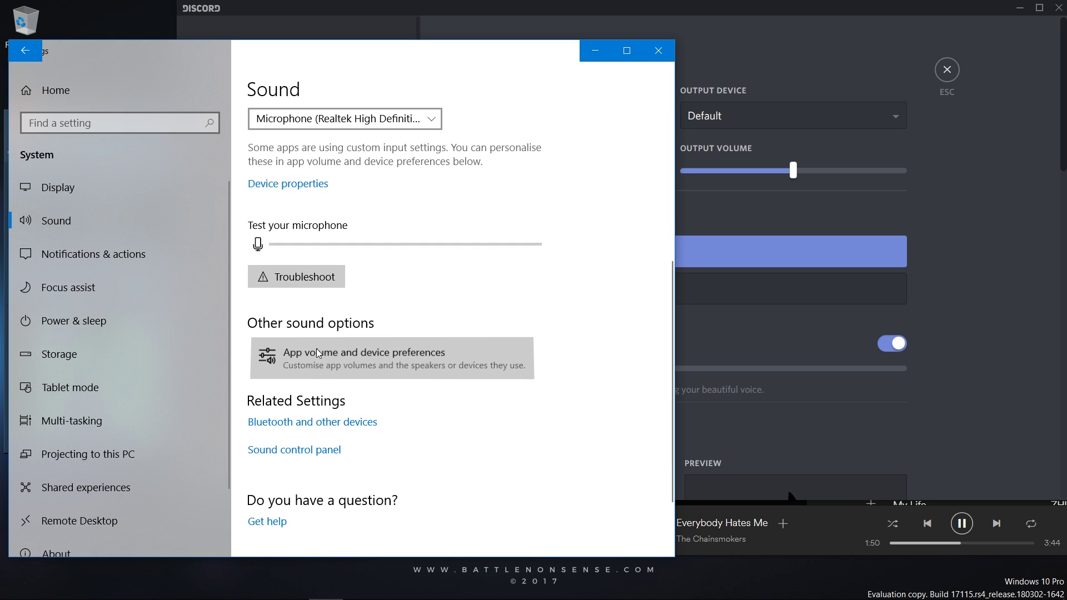
{"action": "left_click", "coordinate": [300, 354]}
{"action": "scroll", "coordinate": [333, 339], "scroll_direction": "down", "scroll_amount": 2}
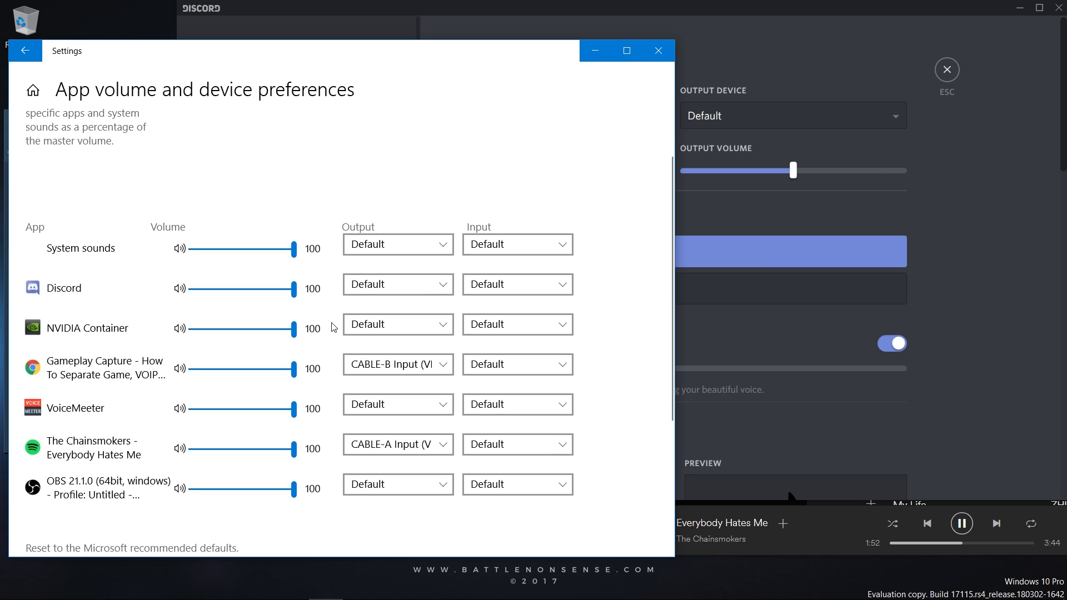